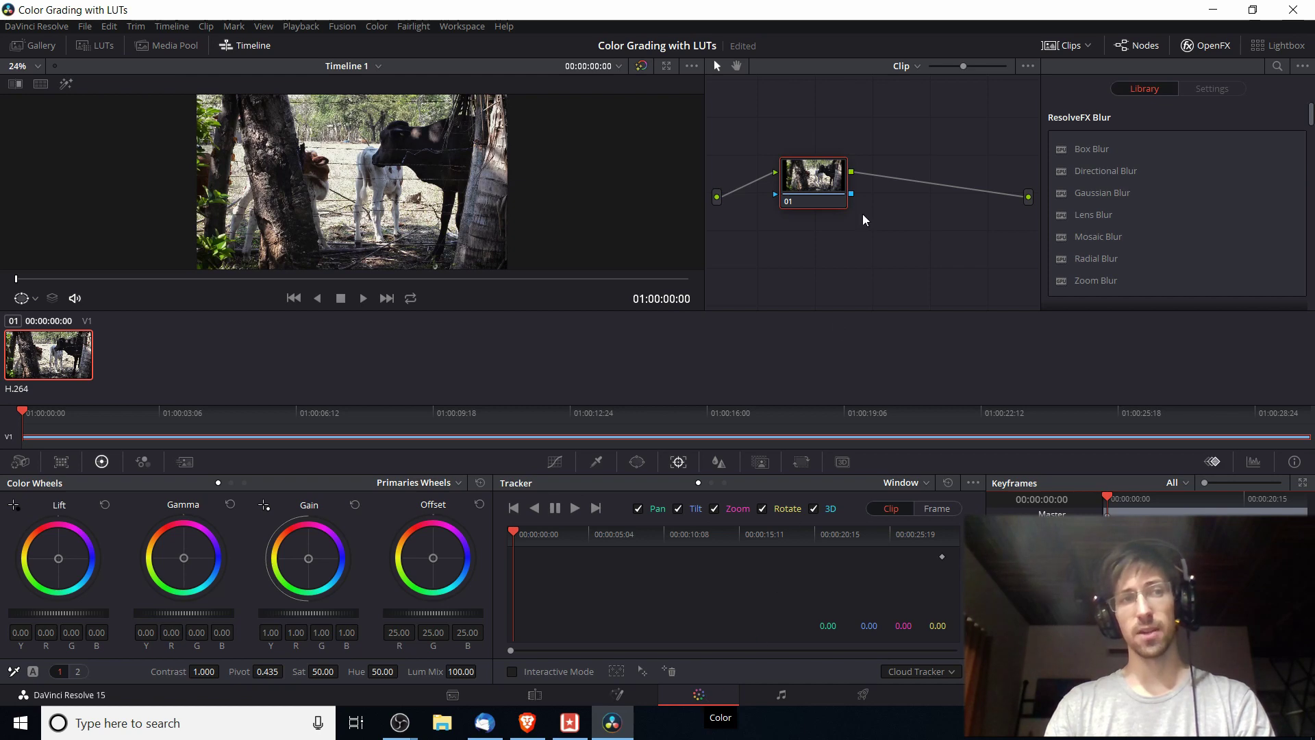
Show the LUTs browser on the Color page, listing folders such as ACES, Arri and Sony
left_click(103, 46)
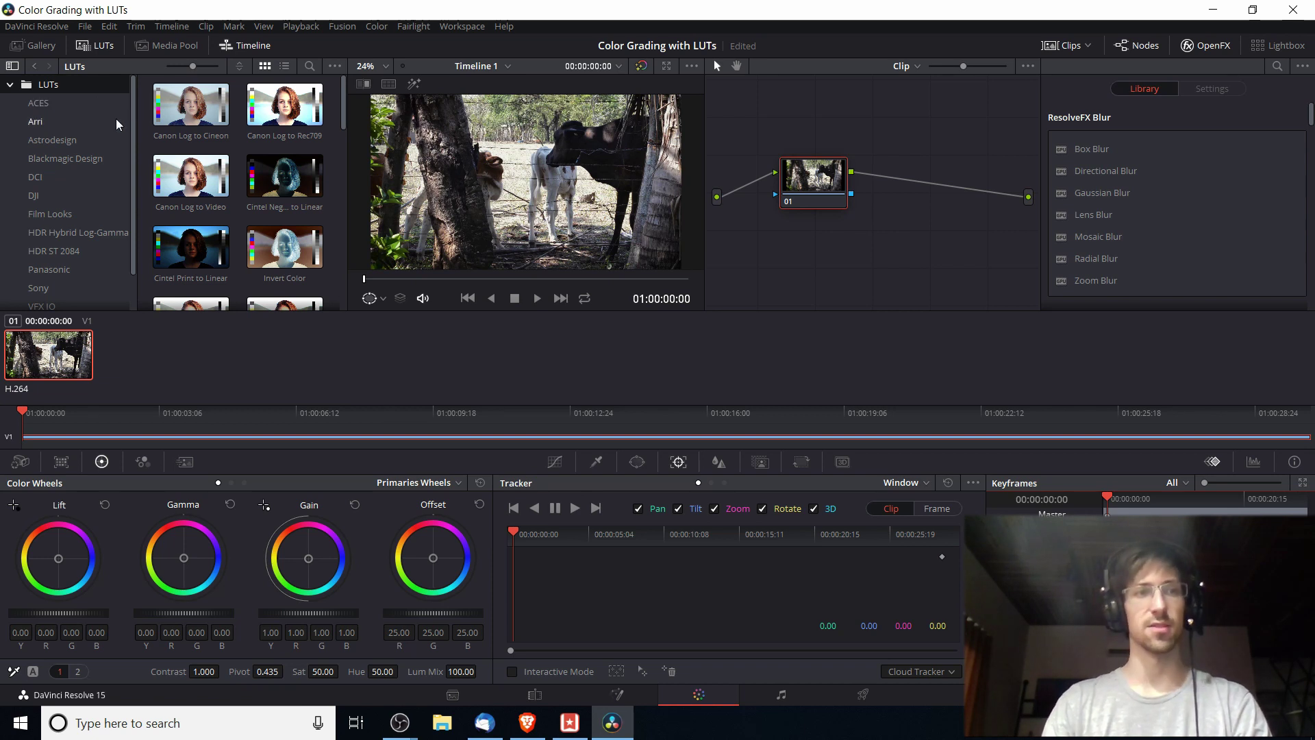
Browse the Film Looks, HDR, Panasonic, Sony and VFX IO LUT folders, ending on Blackmagic Design
scroll(117, 118, "down", 2)
left_click(99, 176)
left_click(100, 195)
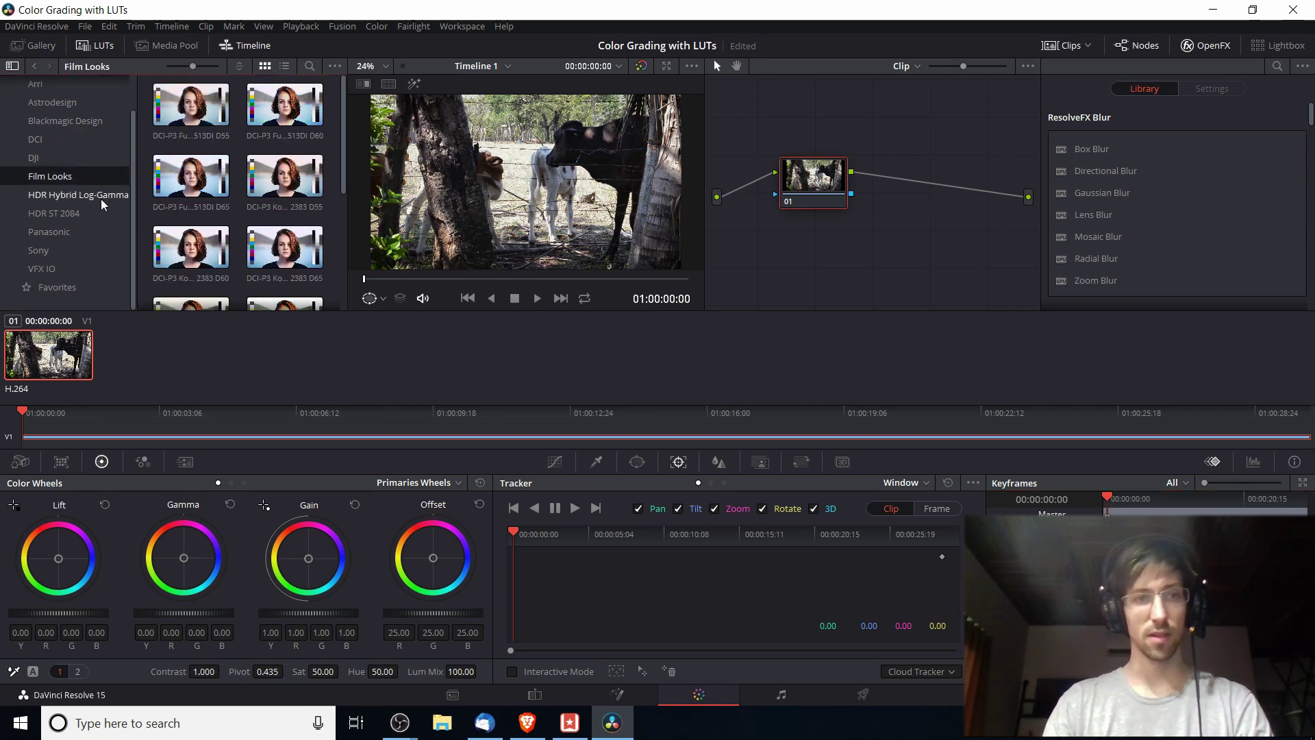
left_click(100, 213)
left_click(100, 229)
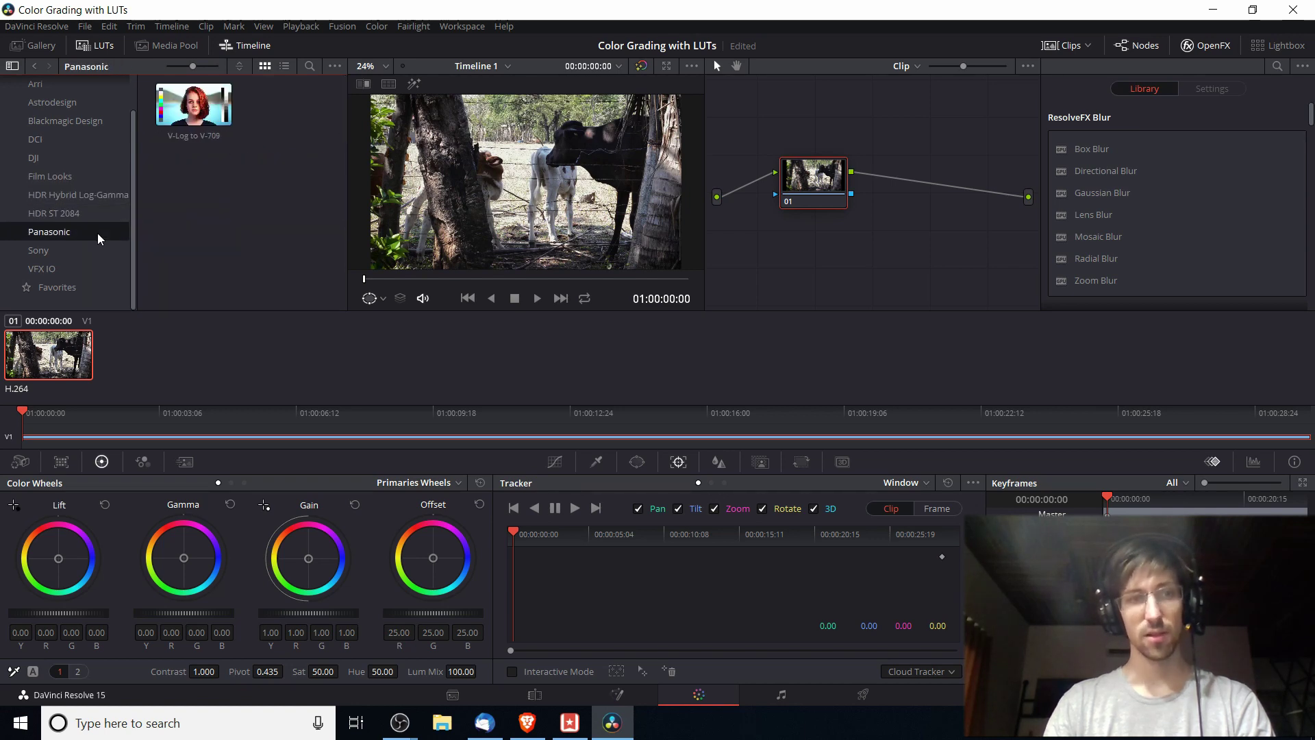
left_click(97, 247)
left_click(97, 263)
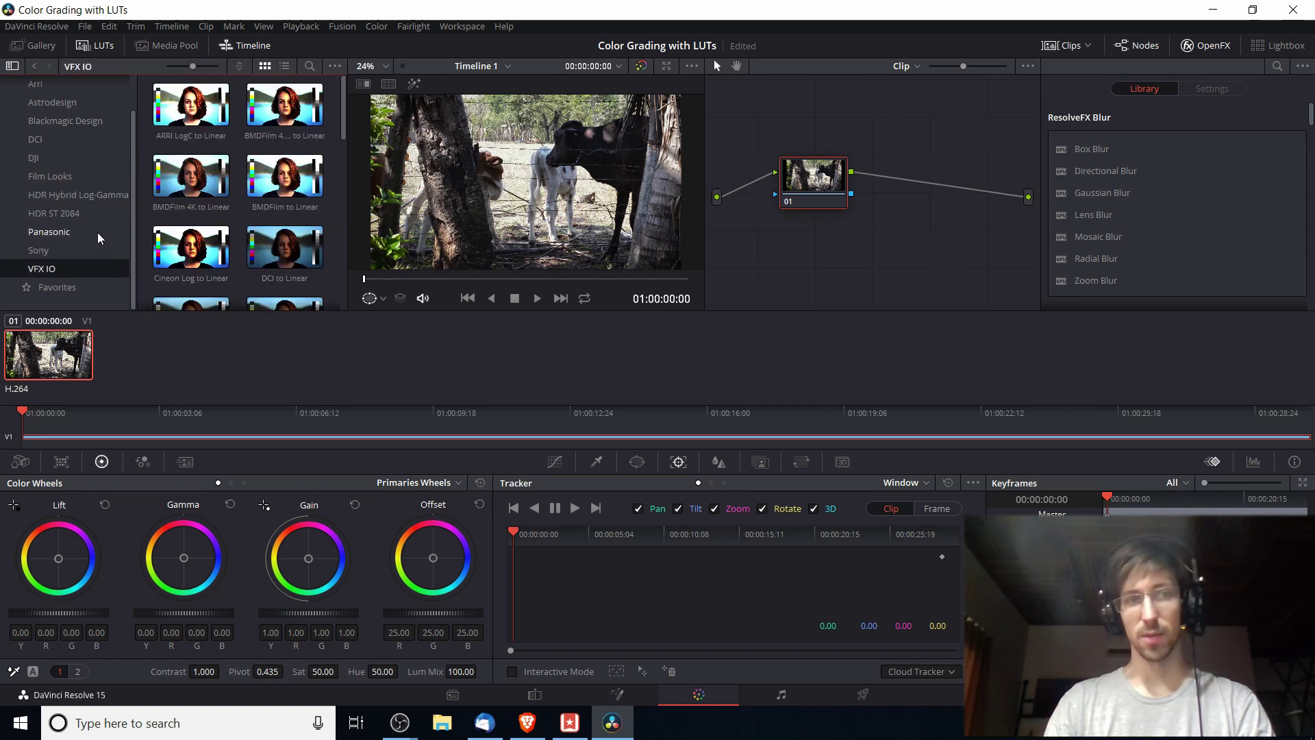
left_click(99, 214)
scroll(89, 113, "up", 2)
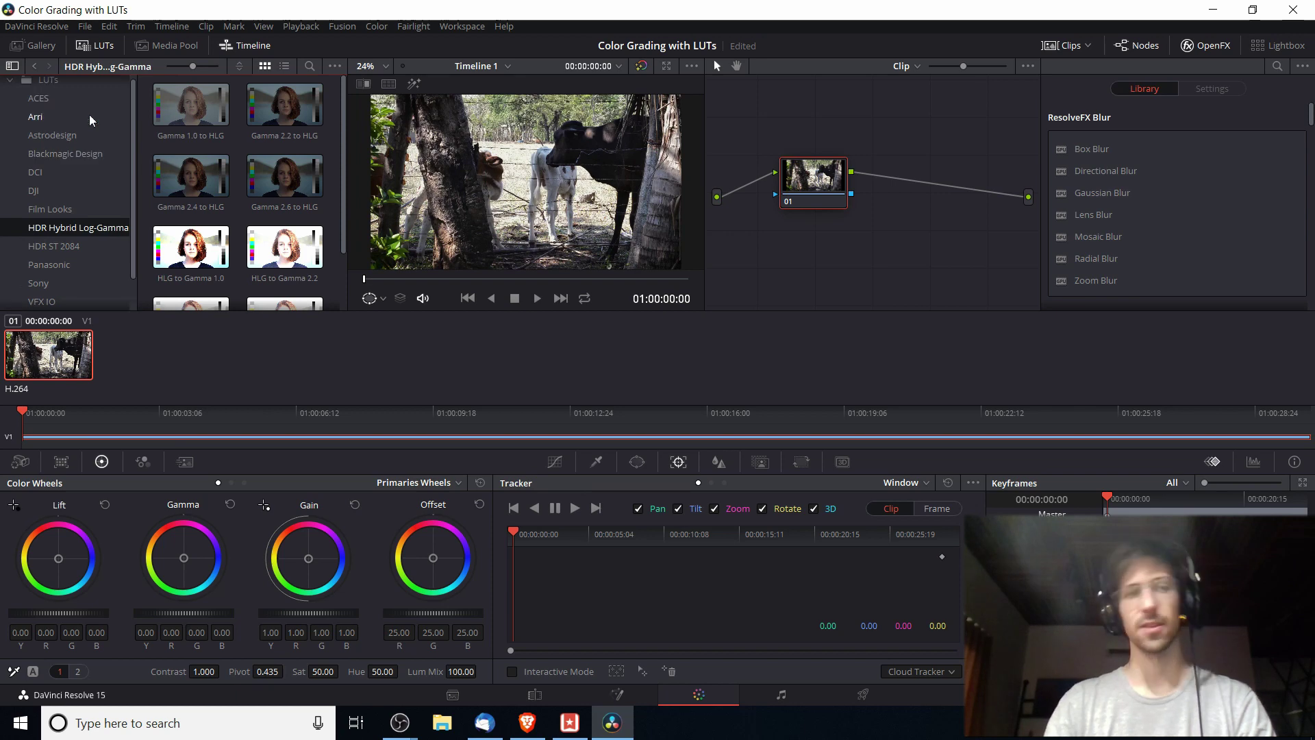
left_click(78, 135)
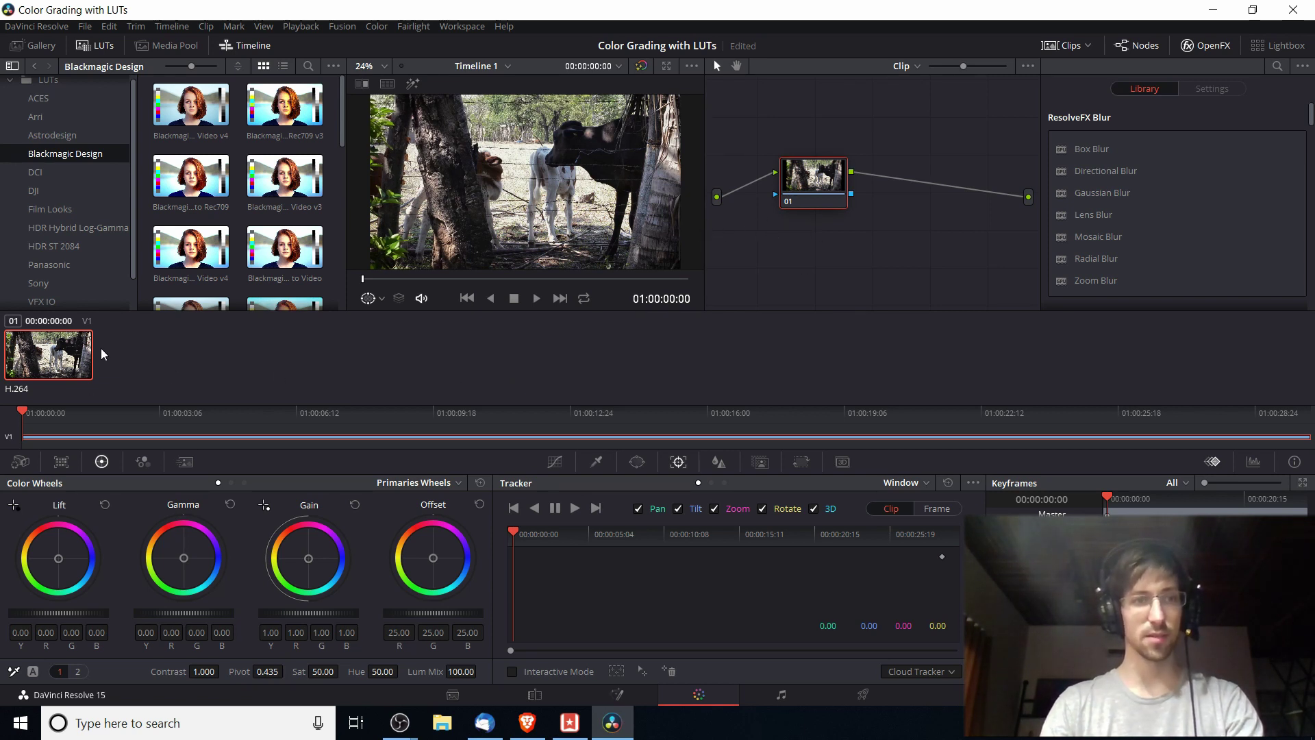
scroll(72, 203, "down", 2)
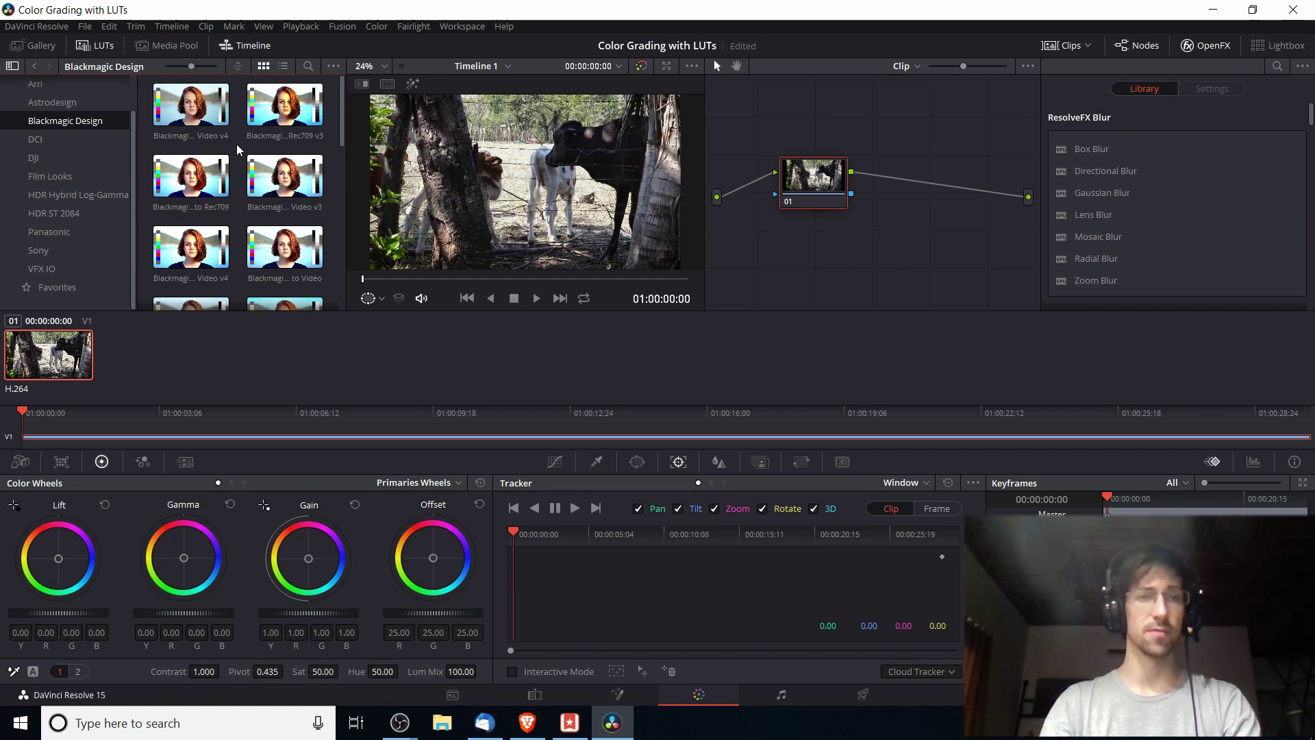
left_click(259, 194)
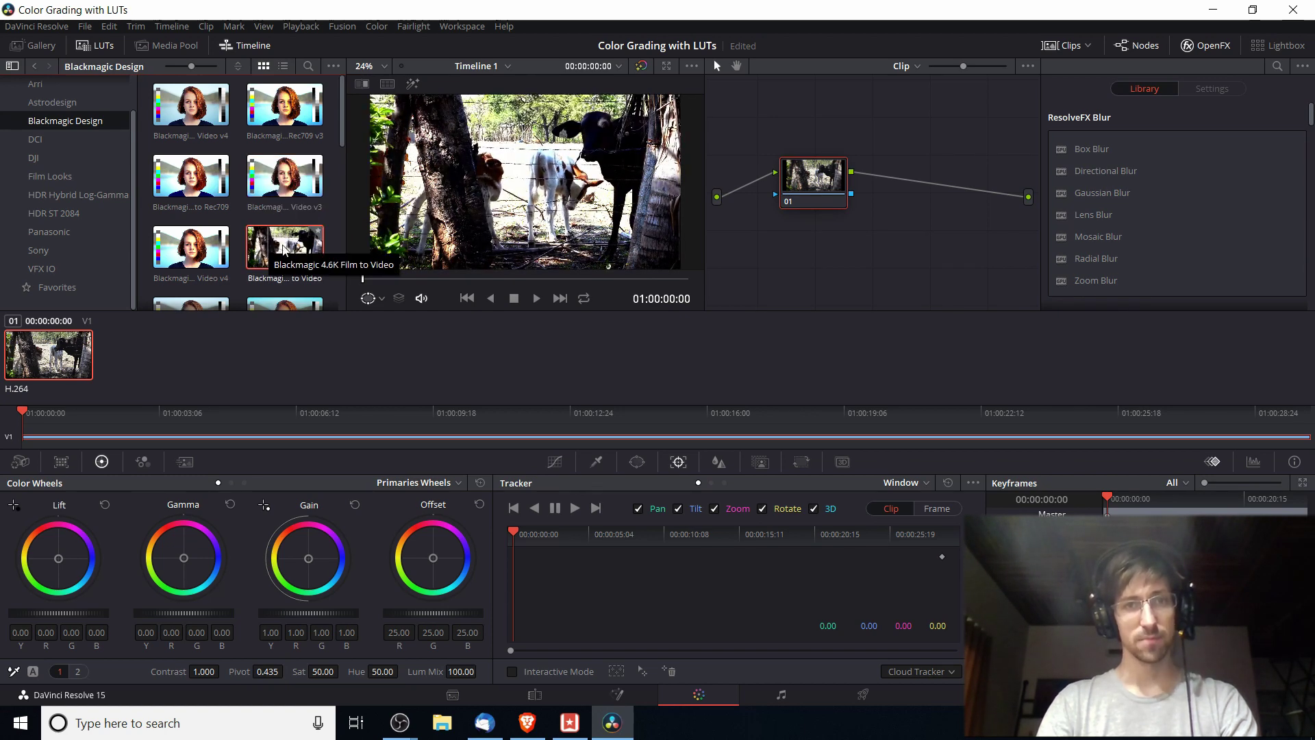
scroll(272, 250, "down", 1)
scroll(270, 248, "down", 1)
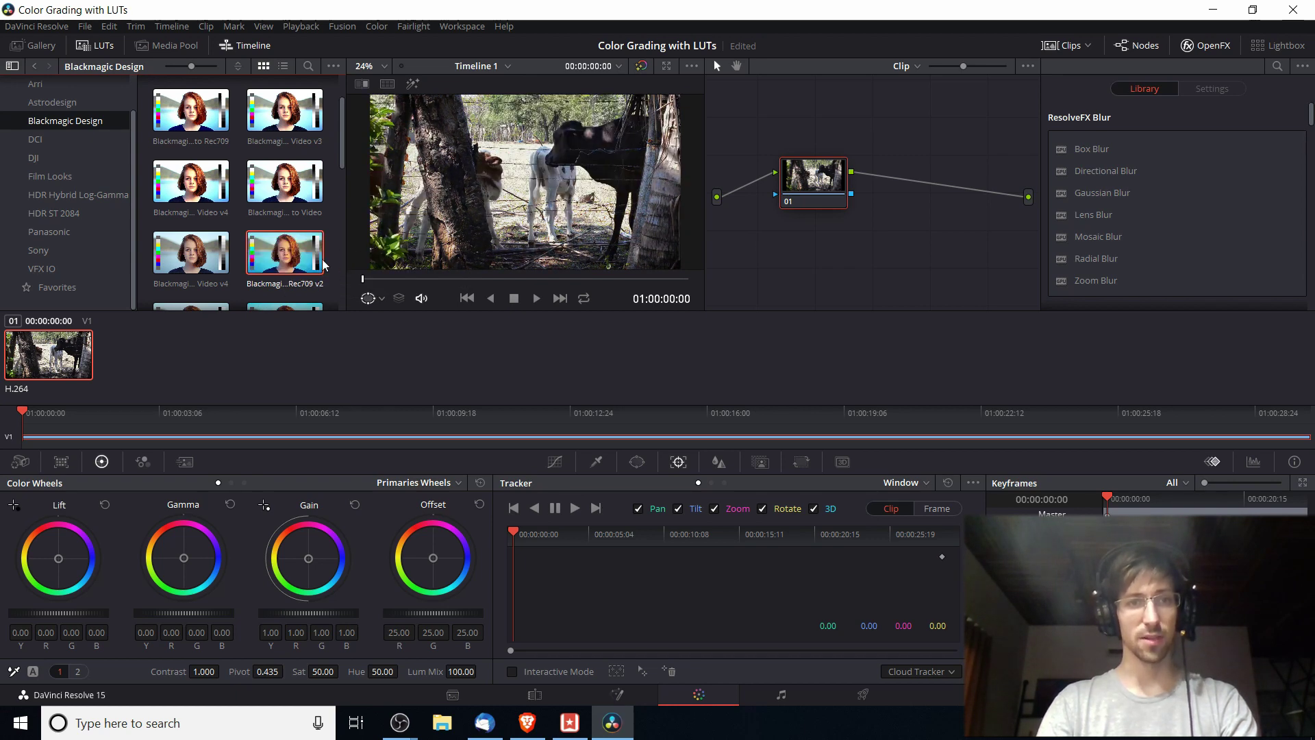
Apply the Rec709 v2 LUT, then the Blackmagic 4K Film to Rec709 LUT, to the clip's node
right_click(287, 263)
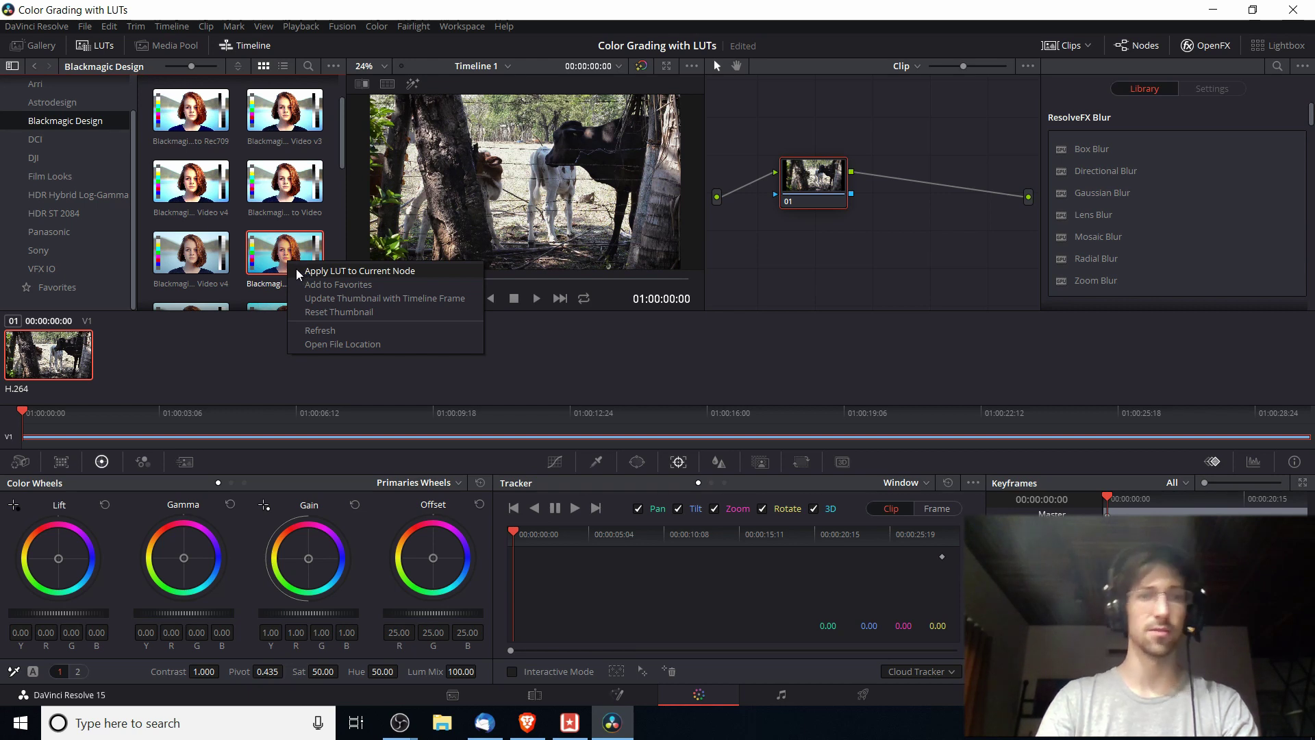
left_click(296, 270)
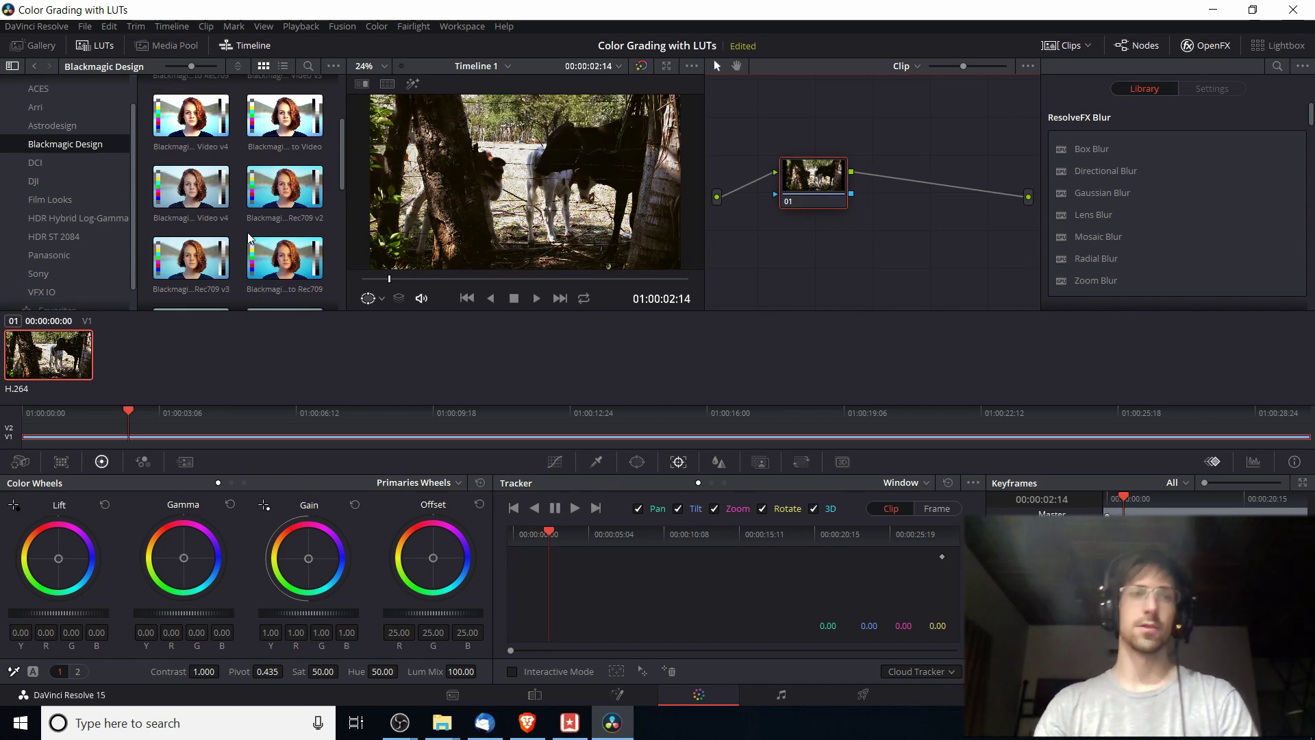
scroll(254, 233, "down", 1)
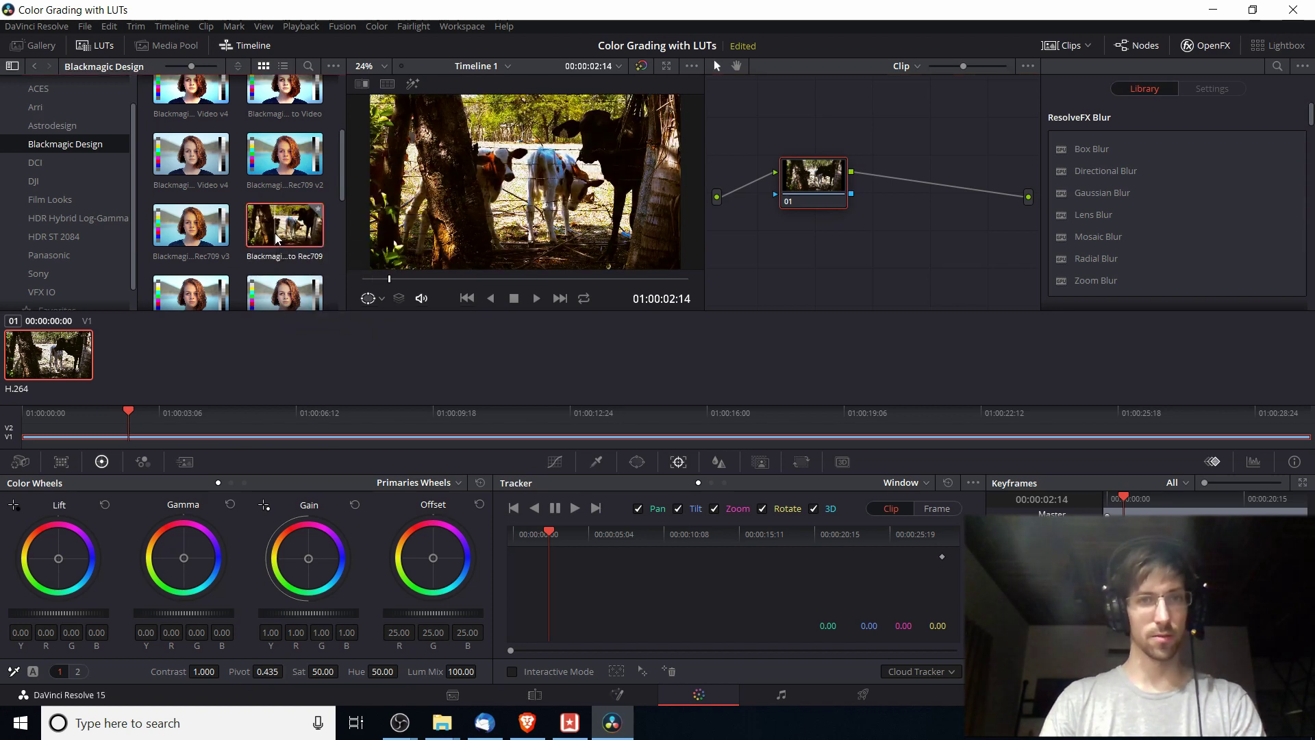
double_click(273, 237)
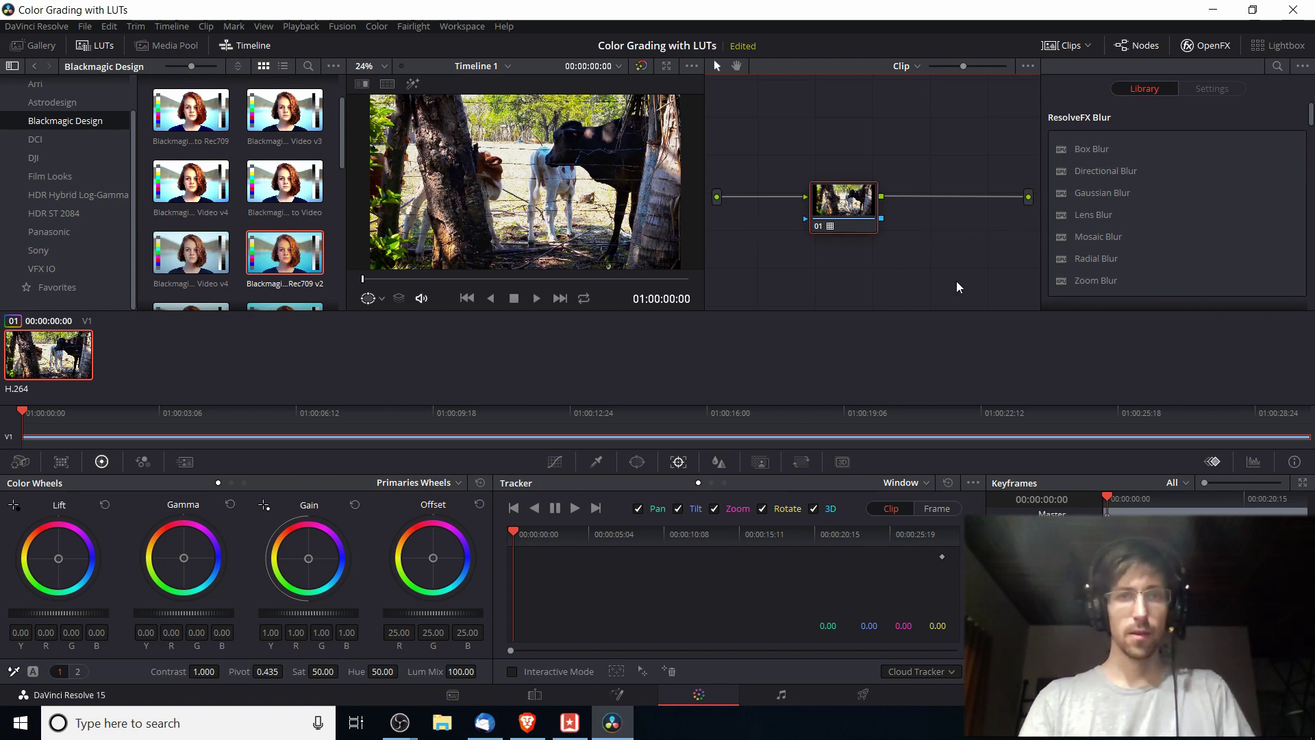
left_click_drag(844, 202, 835, 202)
right_click(303, 249)
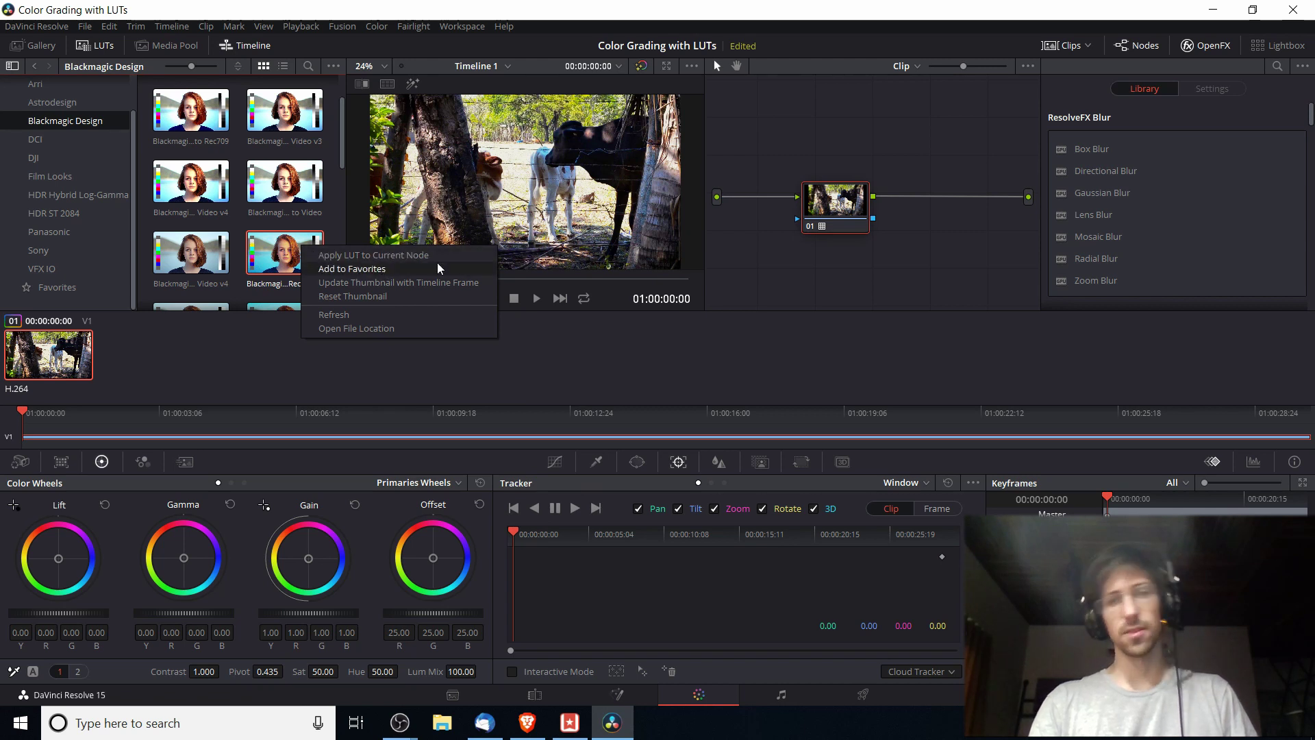
left_click(791, 233)
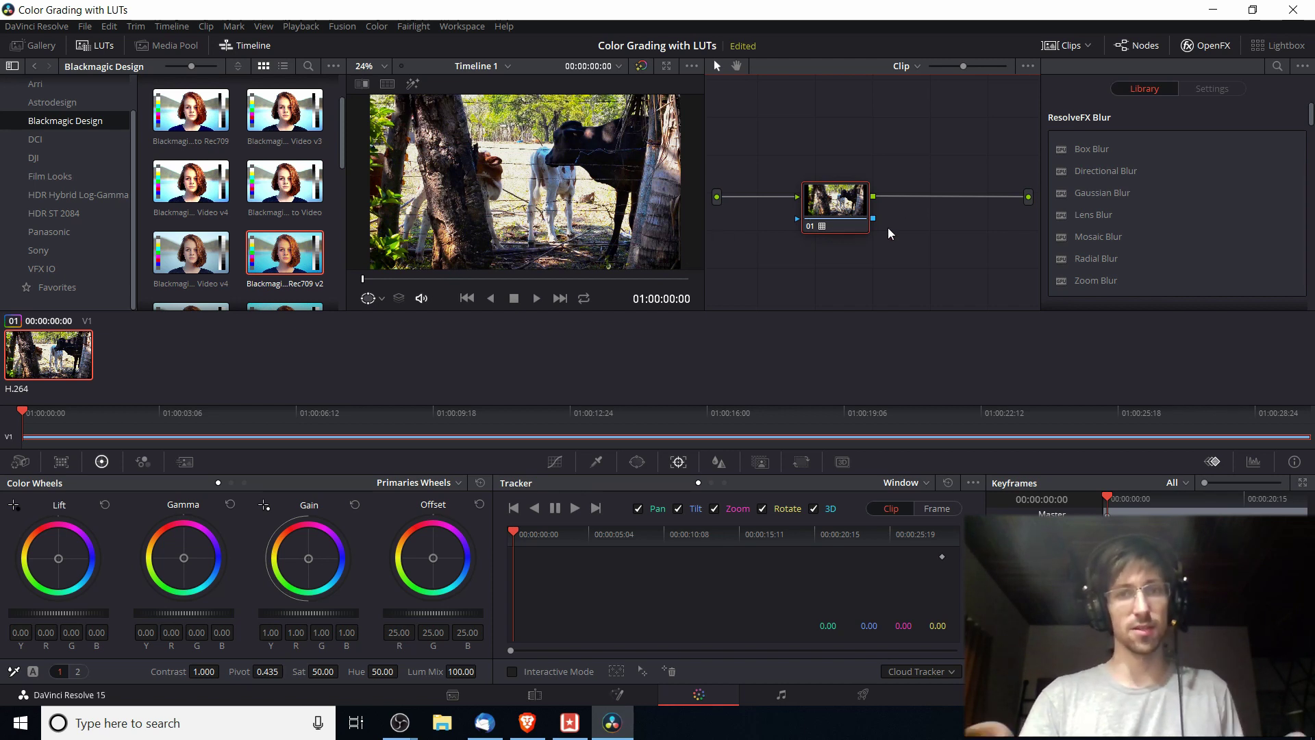
left_click_drag(832, 205, 834, 203)
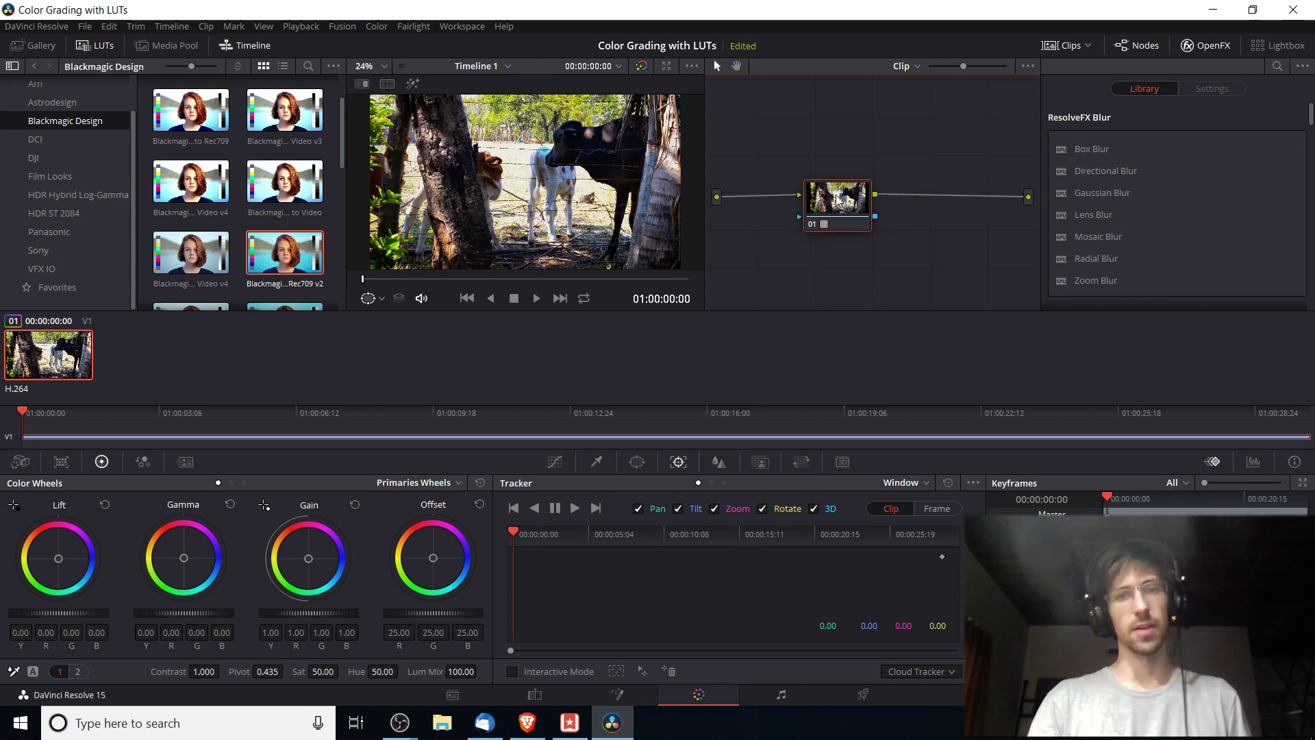
left_click_drag(847, 220, 849, 224)
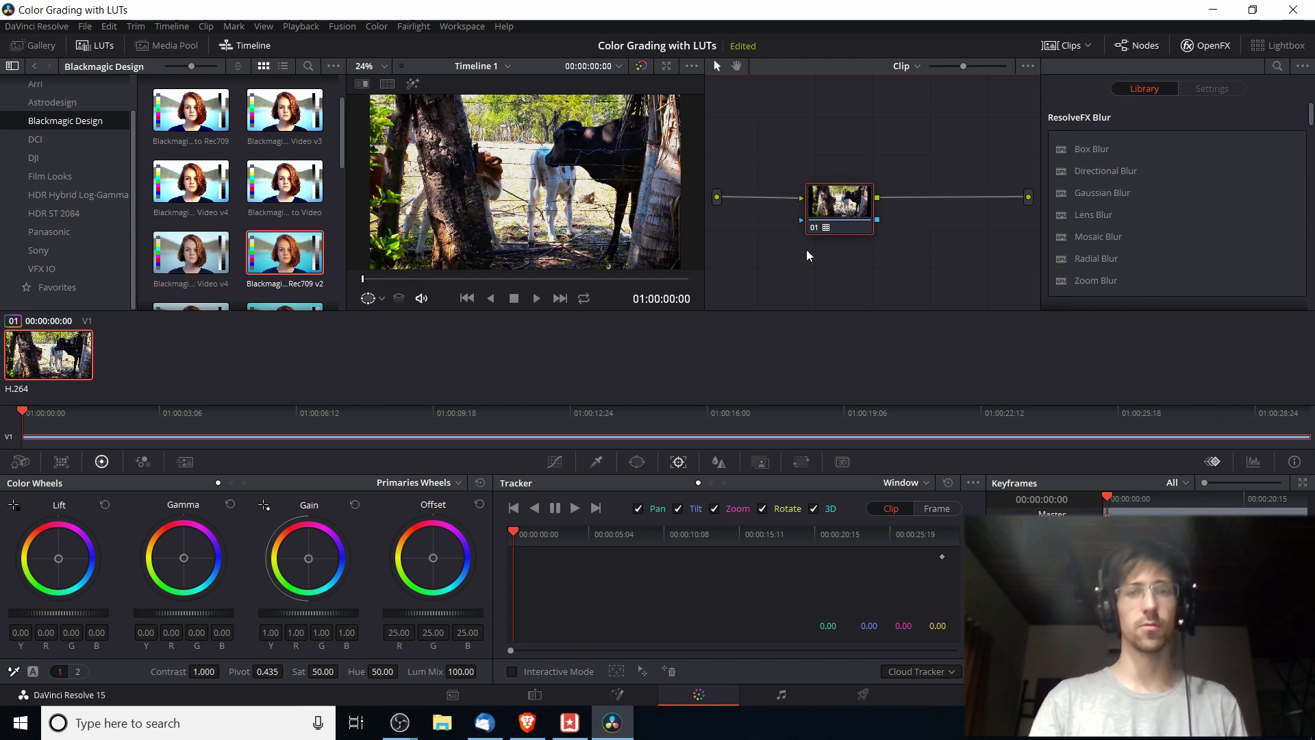
Reset node 01's grade, then open the LUT library's folder in File Explorer
right_click(843, 228)
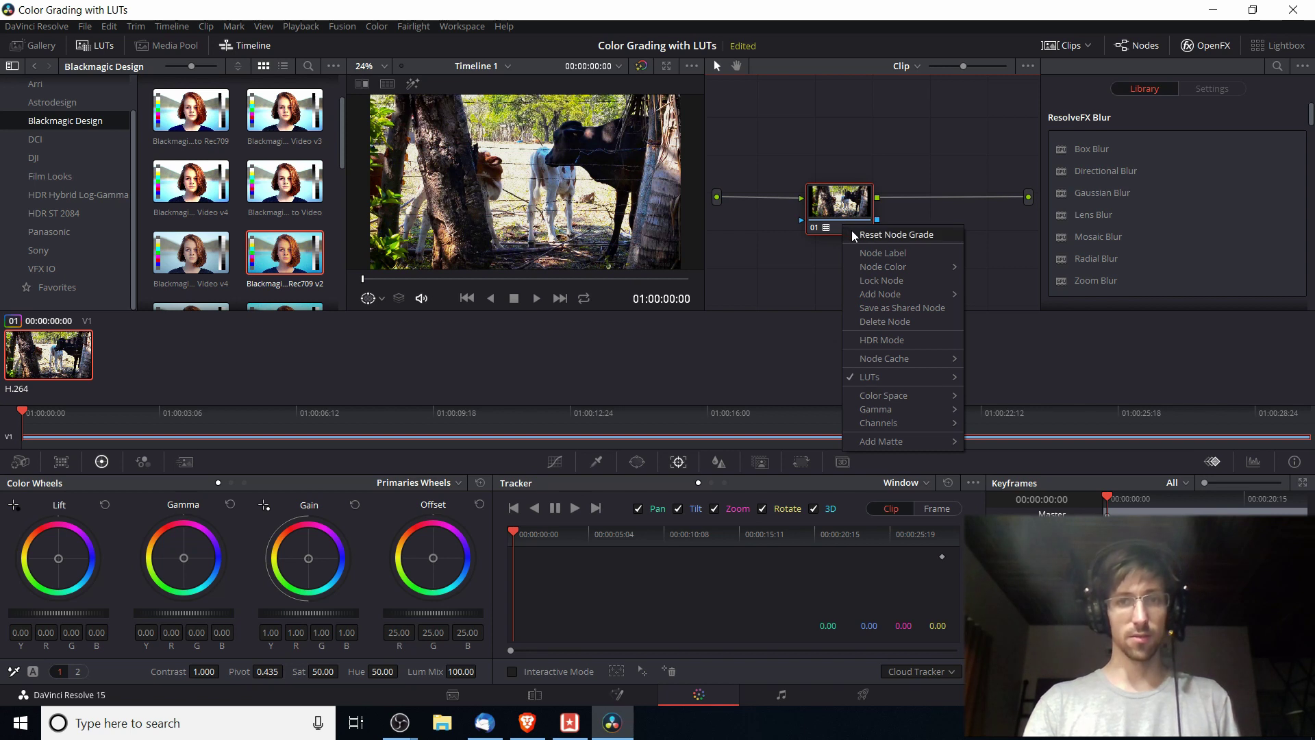
left_click(882, 236)
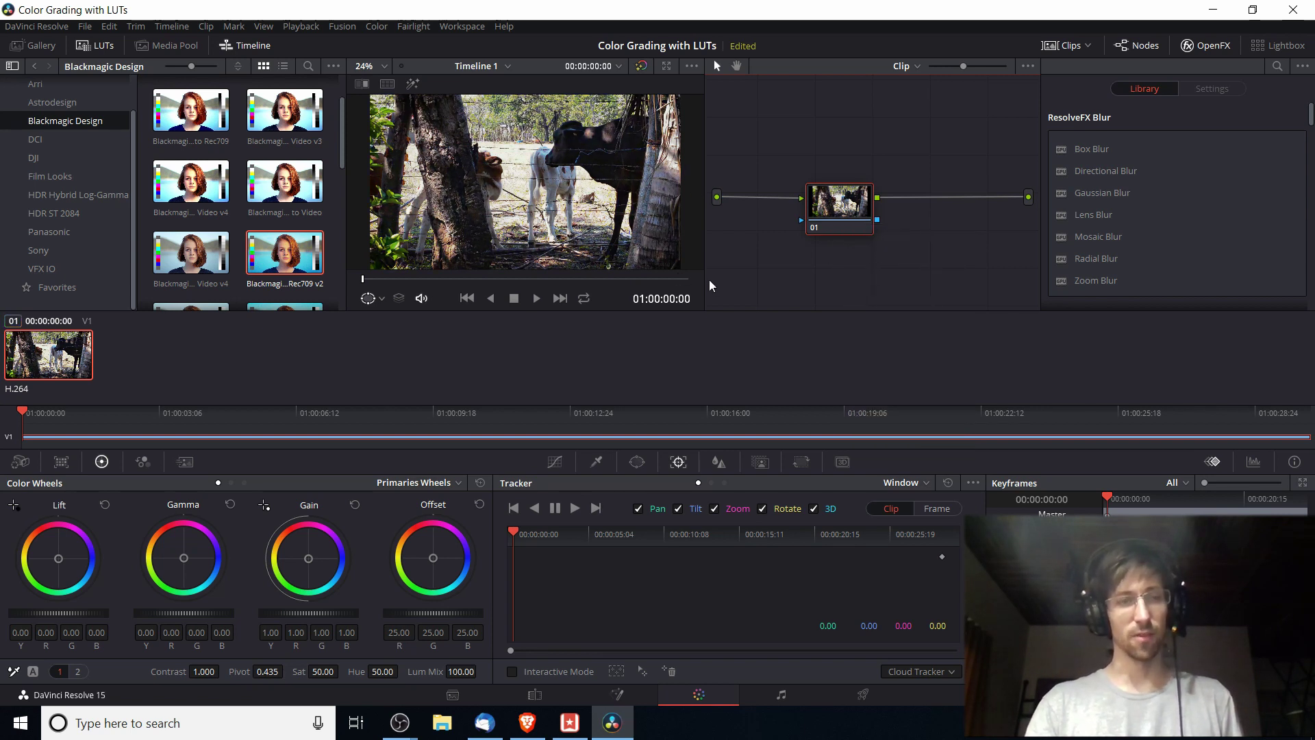
scroll(301, 241, "down", 5)
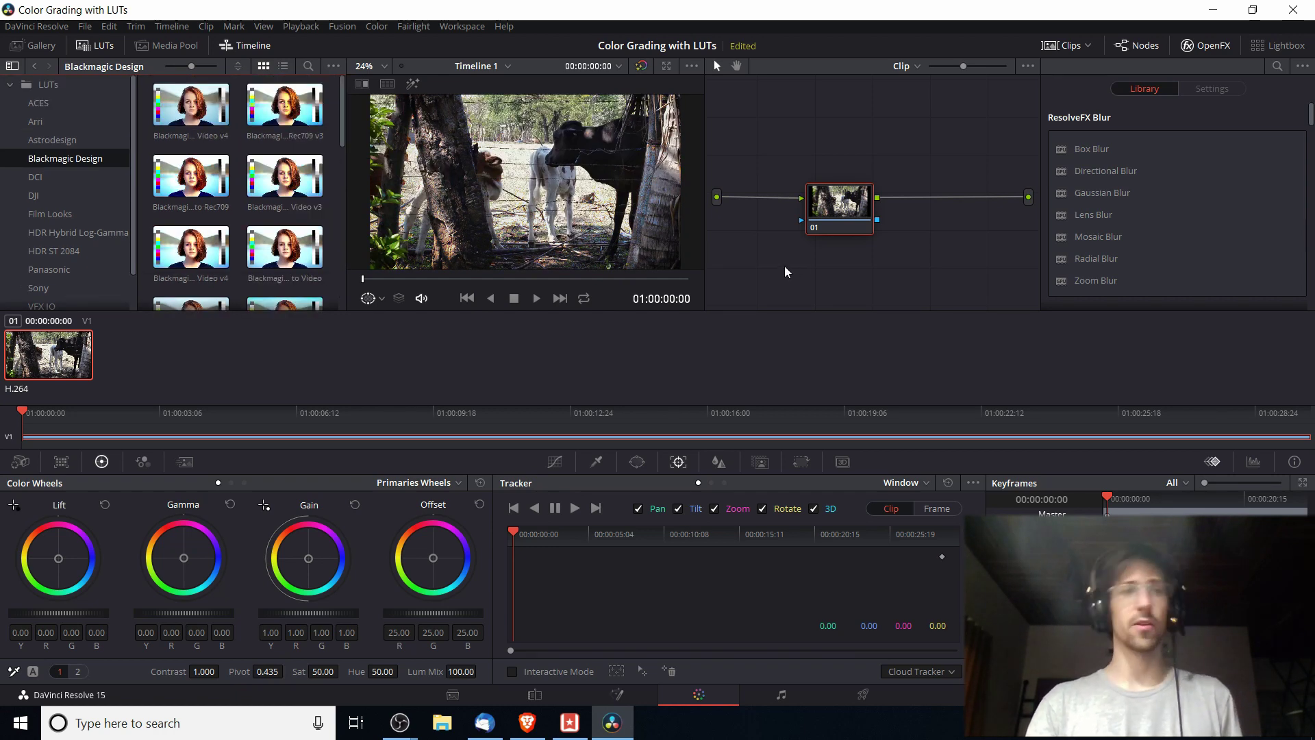
right_click(91, 89)
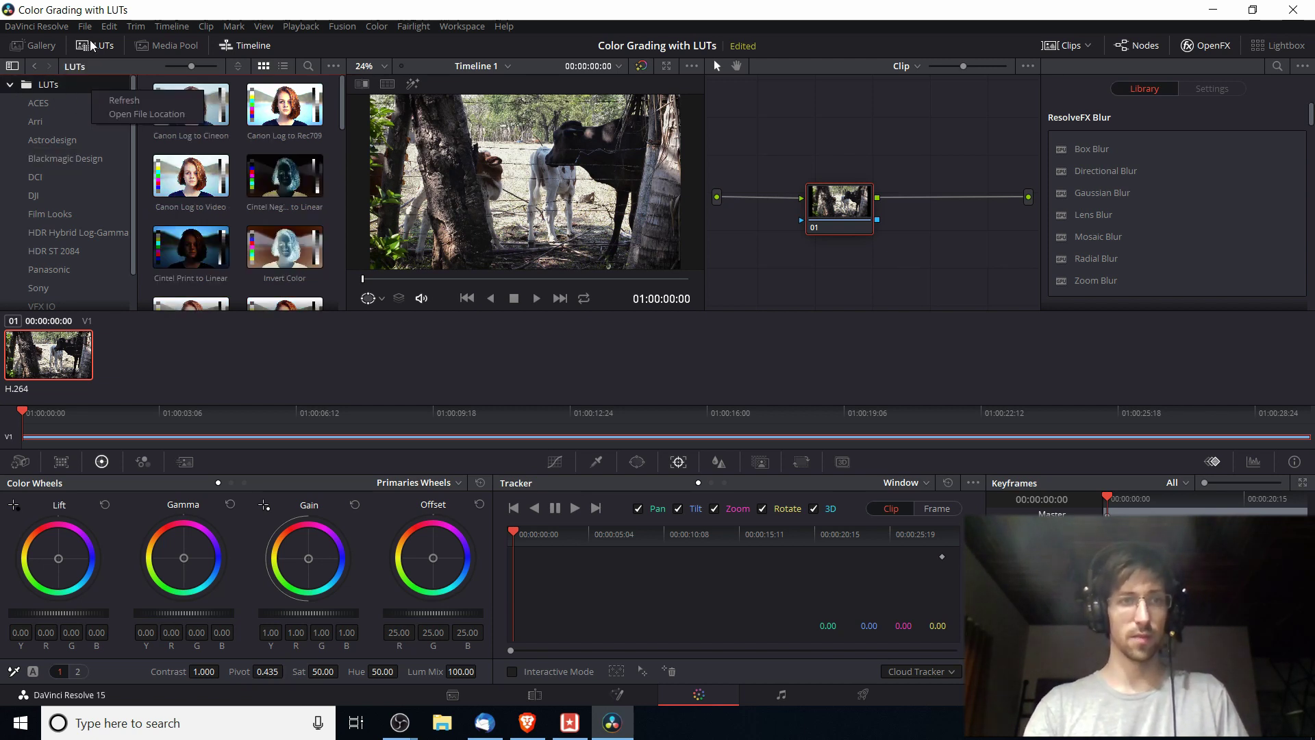
left_click(104, 114)
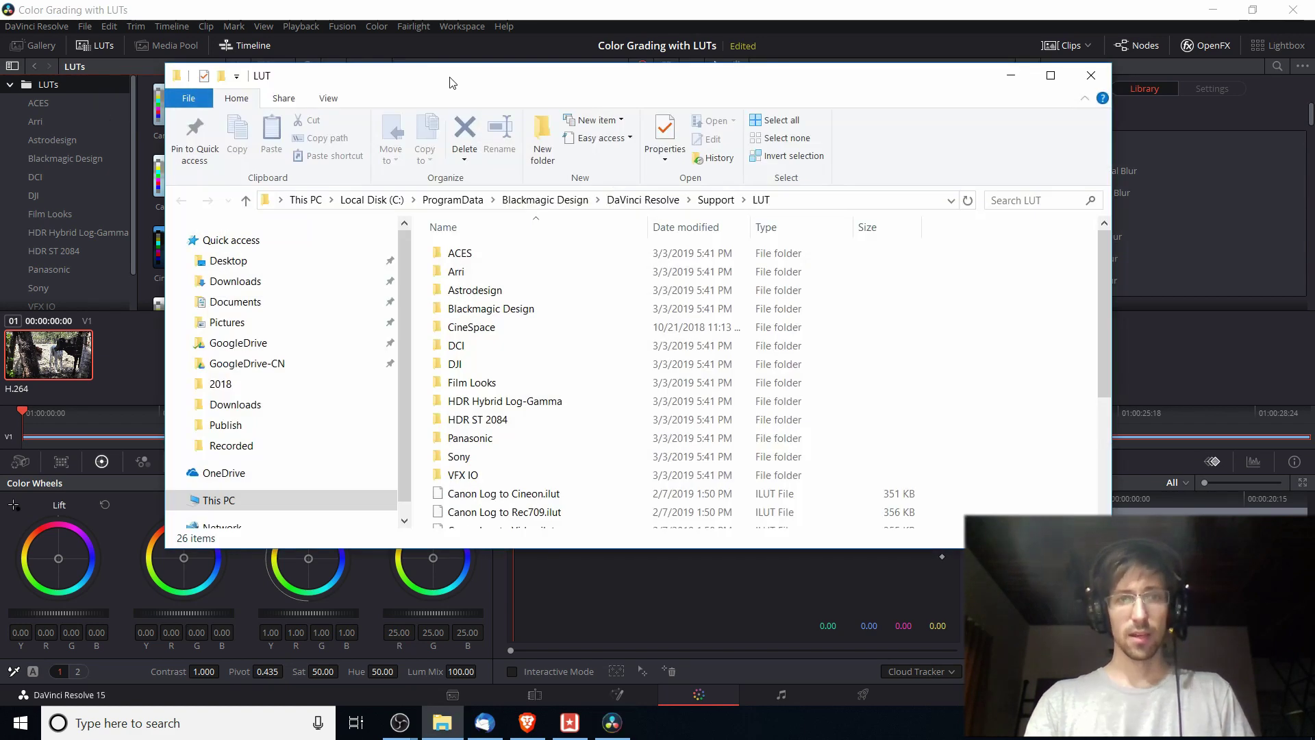
Extract the 35 Free LUTs folder from 35-Free-LUTs.zip onto the desktop
left_click_drag(452, 76, 513, 91)
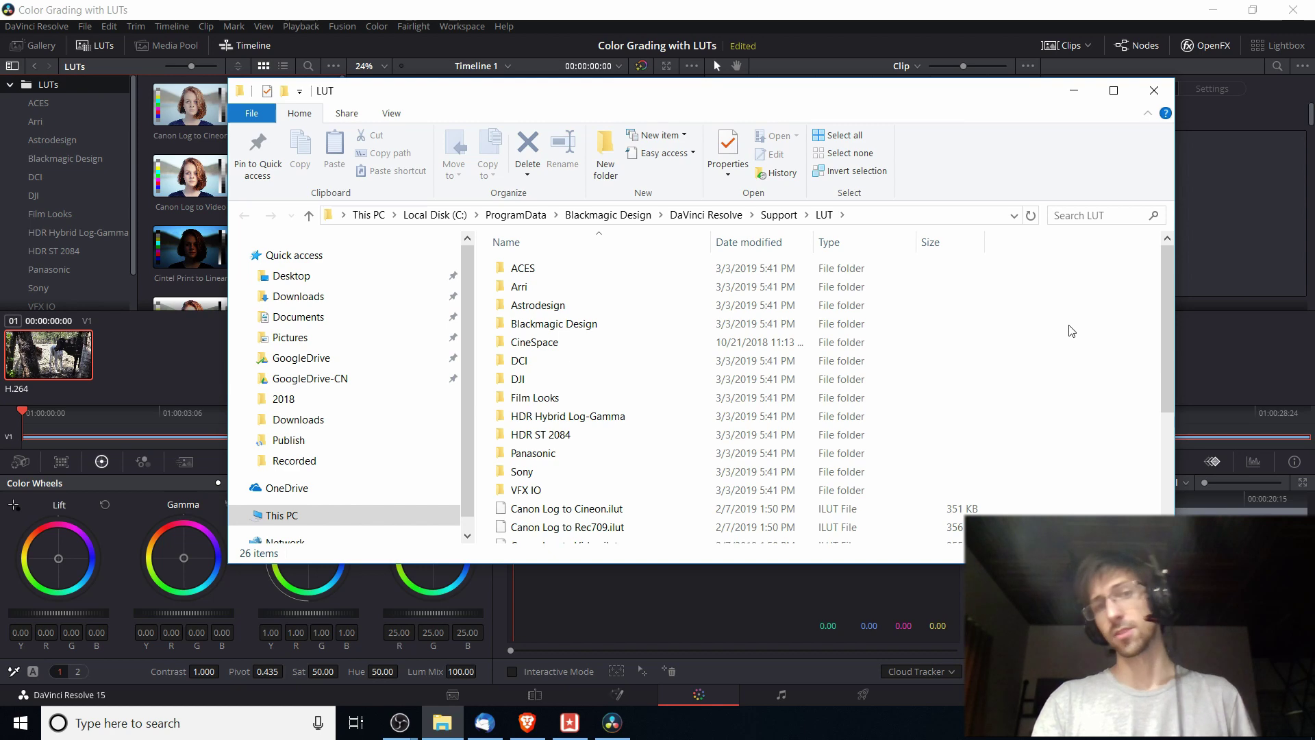
left_click(1221, 13)
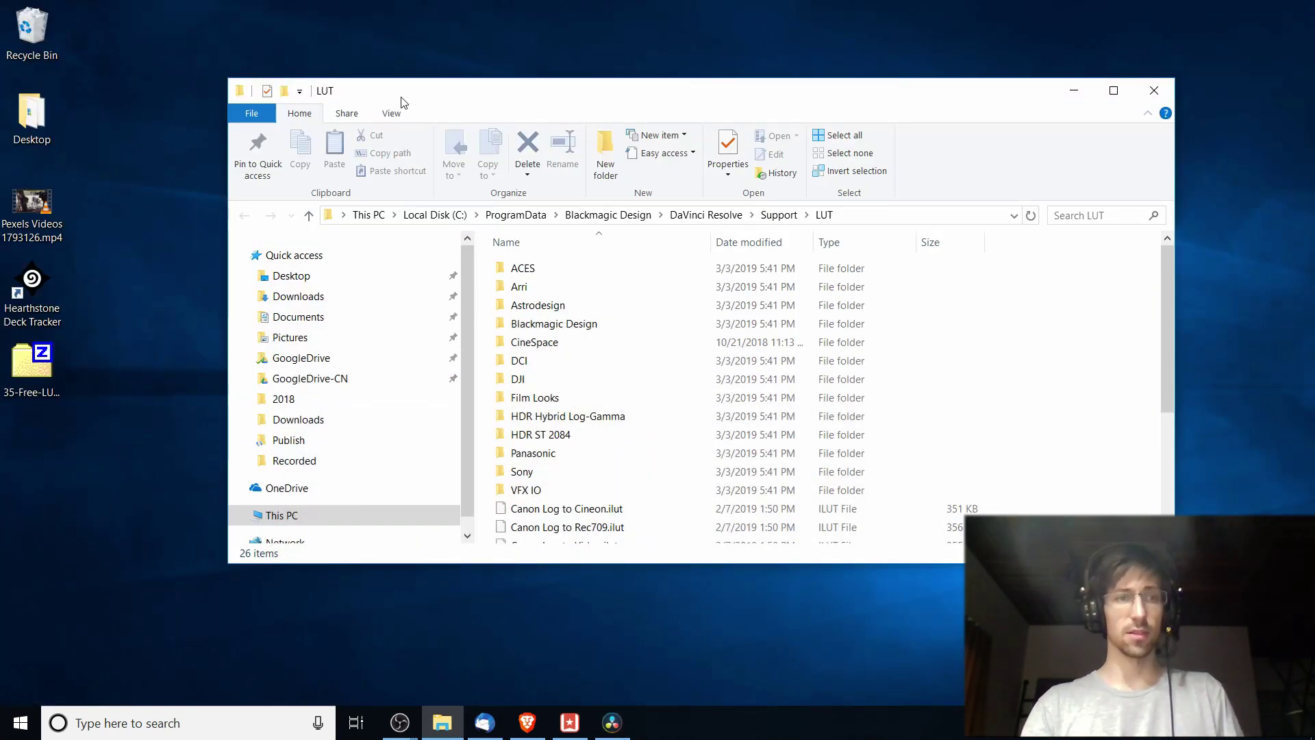
left_click_drag(404, 101, 418, 111)
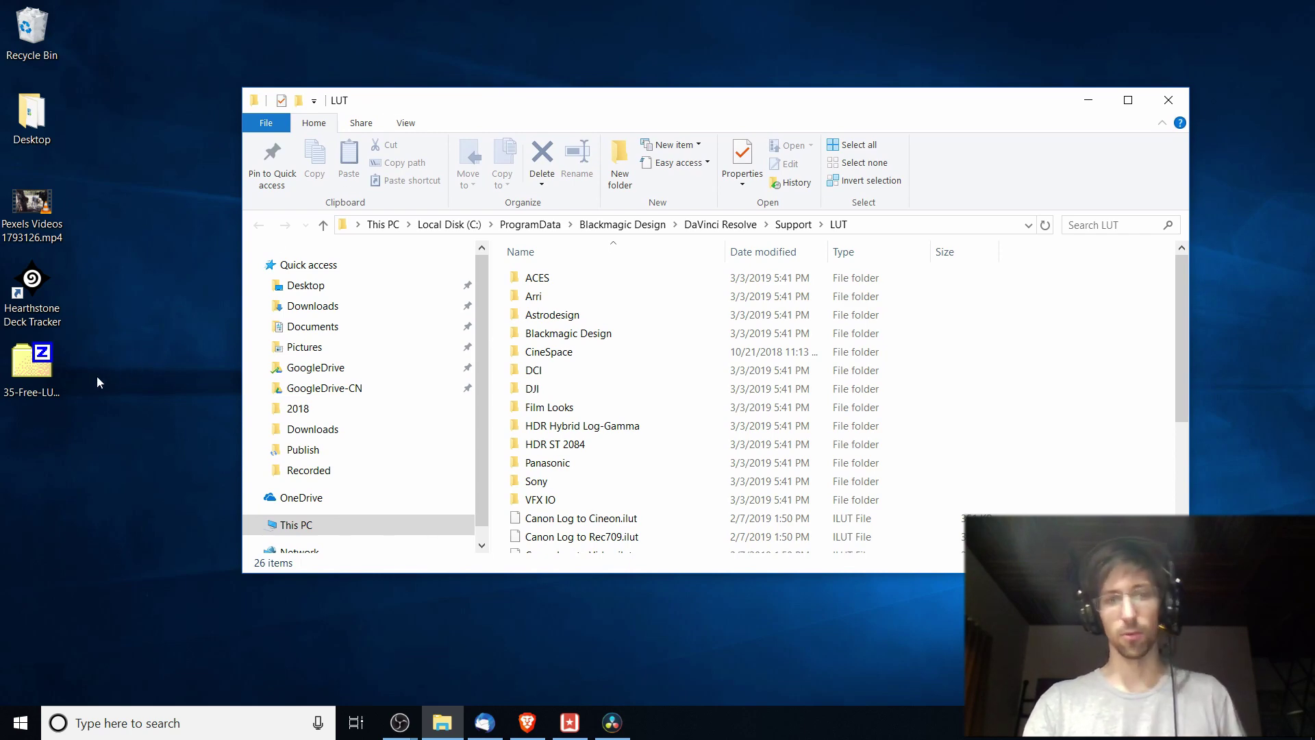
double_click(45, 370)
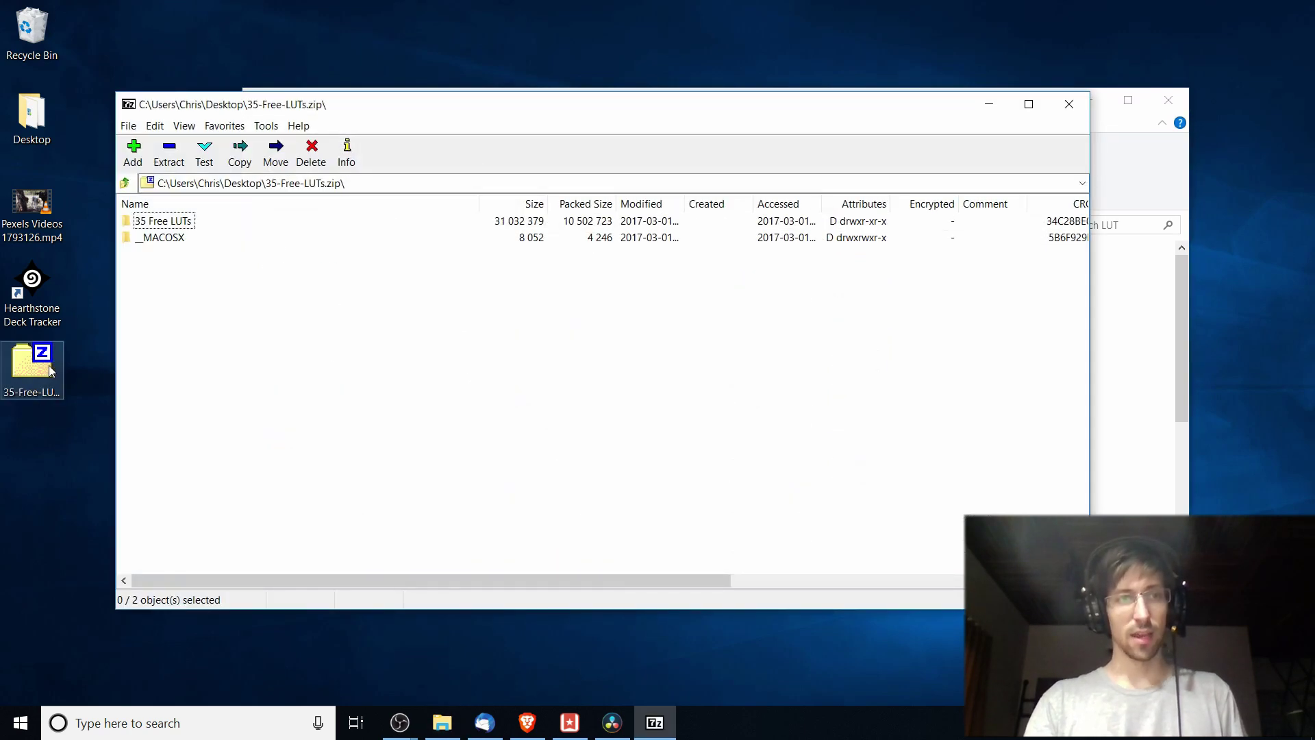
left_click_drag(274, 106, 344, 164)
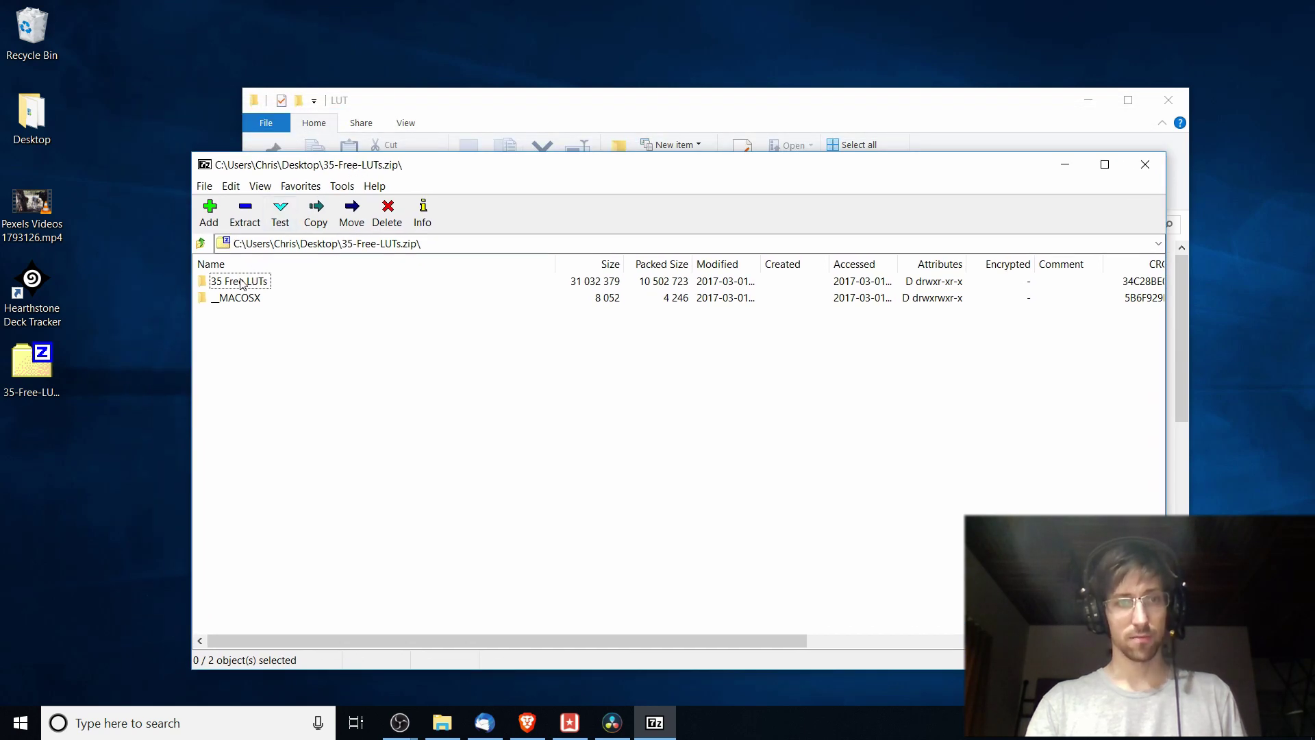
left_click_drag(244, 282, 31, 440)
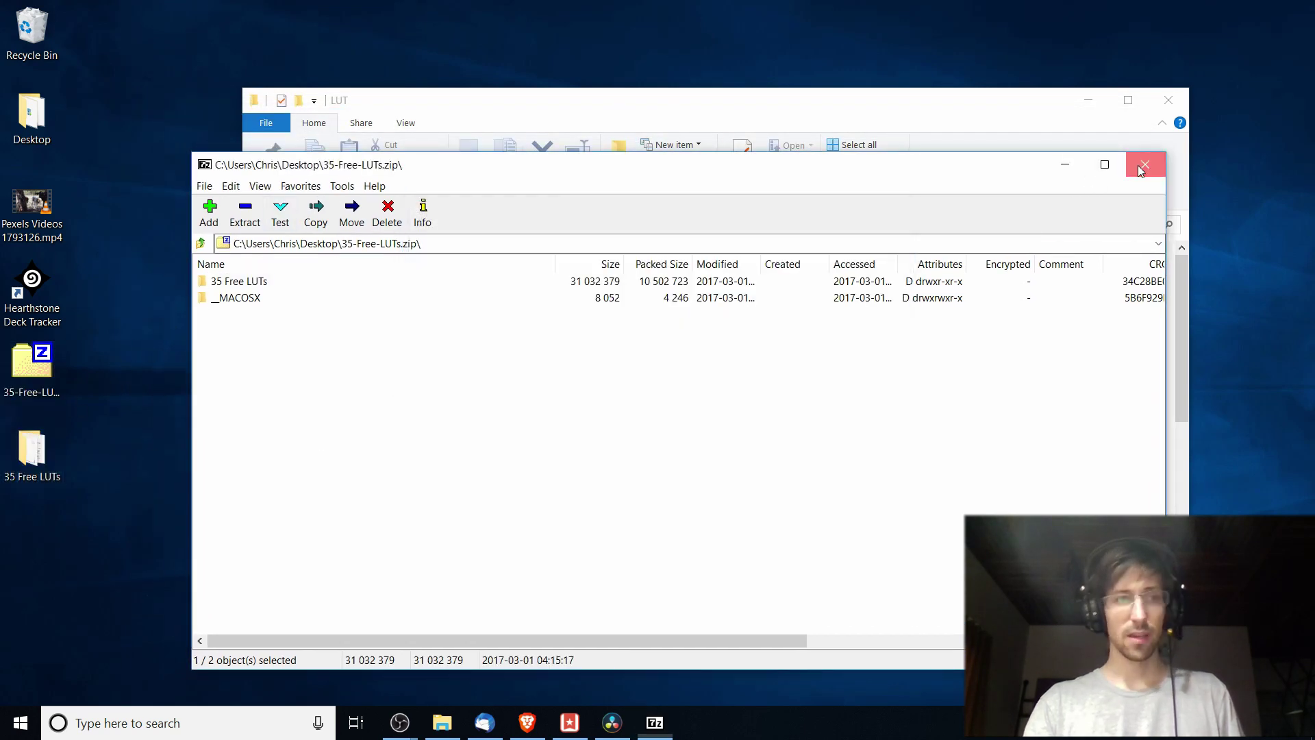
left_click(1145, 164)
left_click(35, 462)
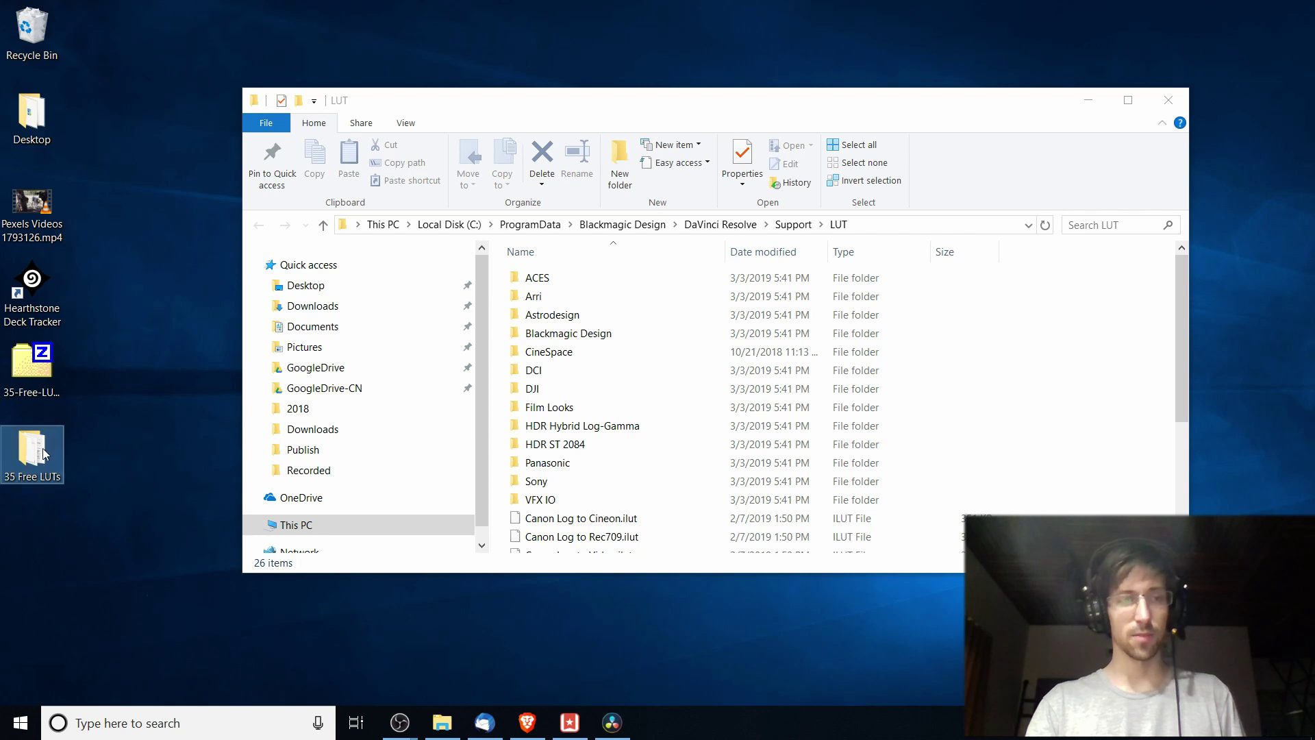
Move the 35 Free LUTs folder into Resolve's LUT folder and switch back to Resolve
left_click_drag(33, 452, 1131, 335)
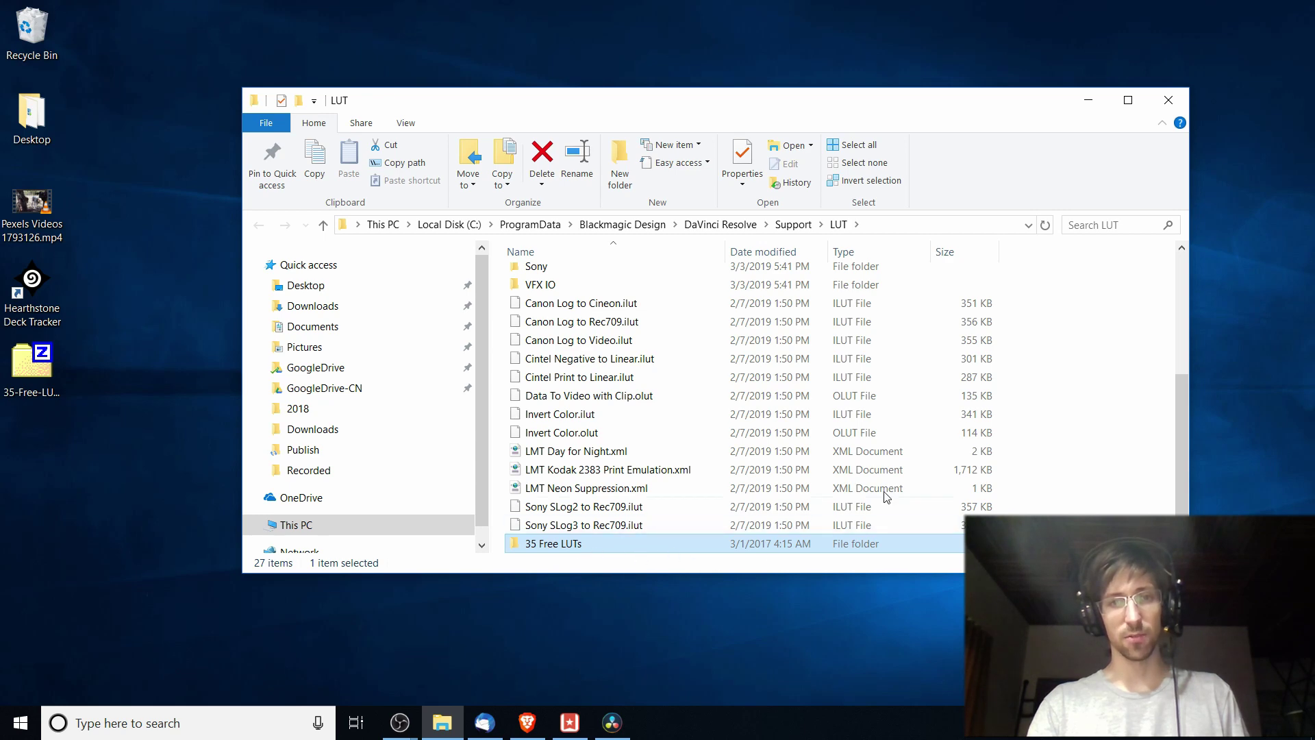
scroll(887, 493, "up", 4)
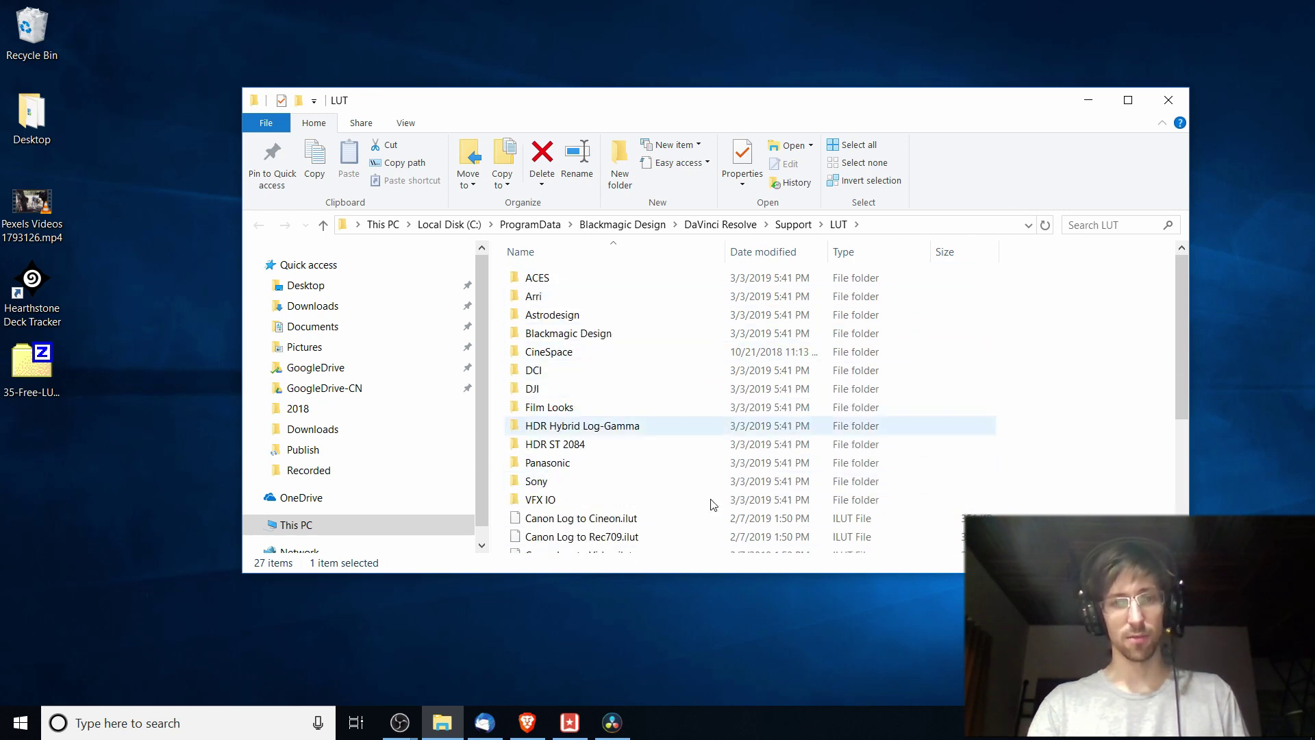
left_click(613, 723)
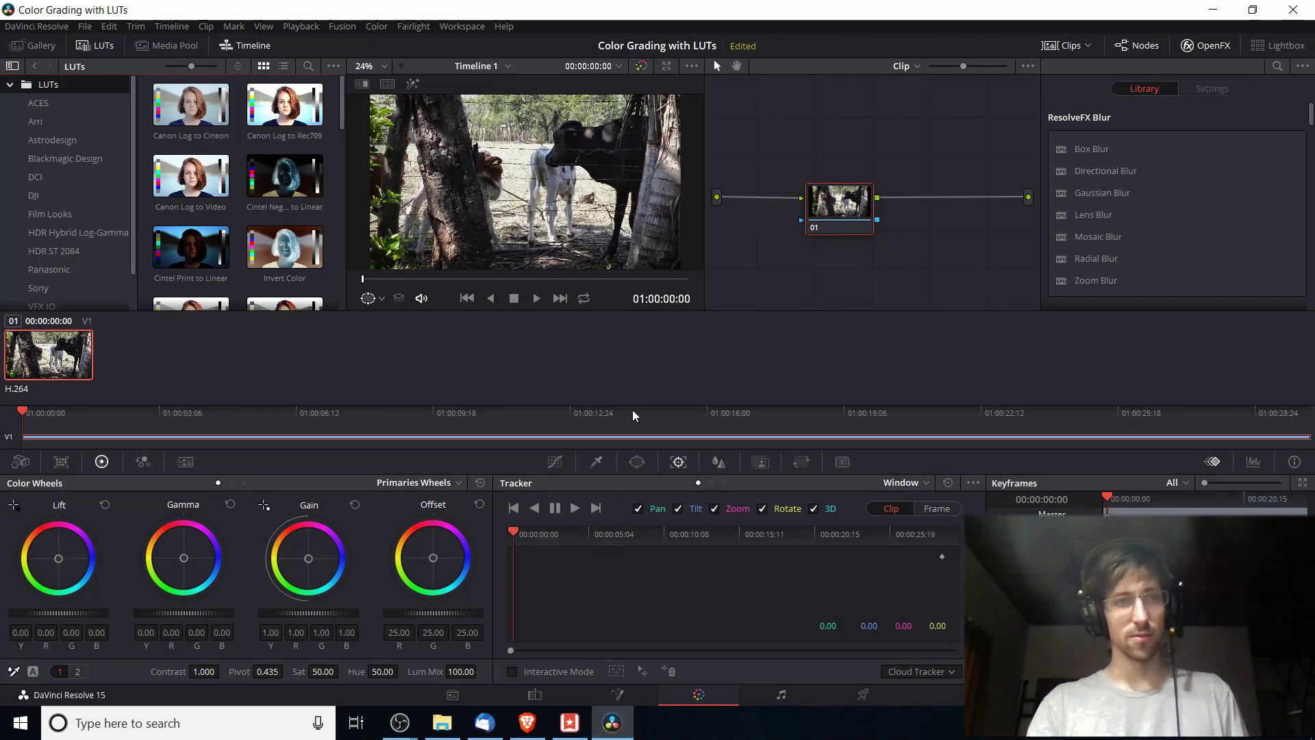
Refresh the LUT library and select the new 35 Free LUTs folder
right_click(73, 88)
left_click(87, 97)
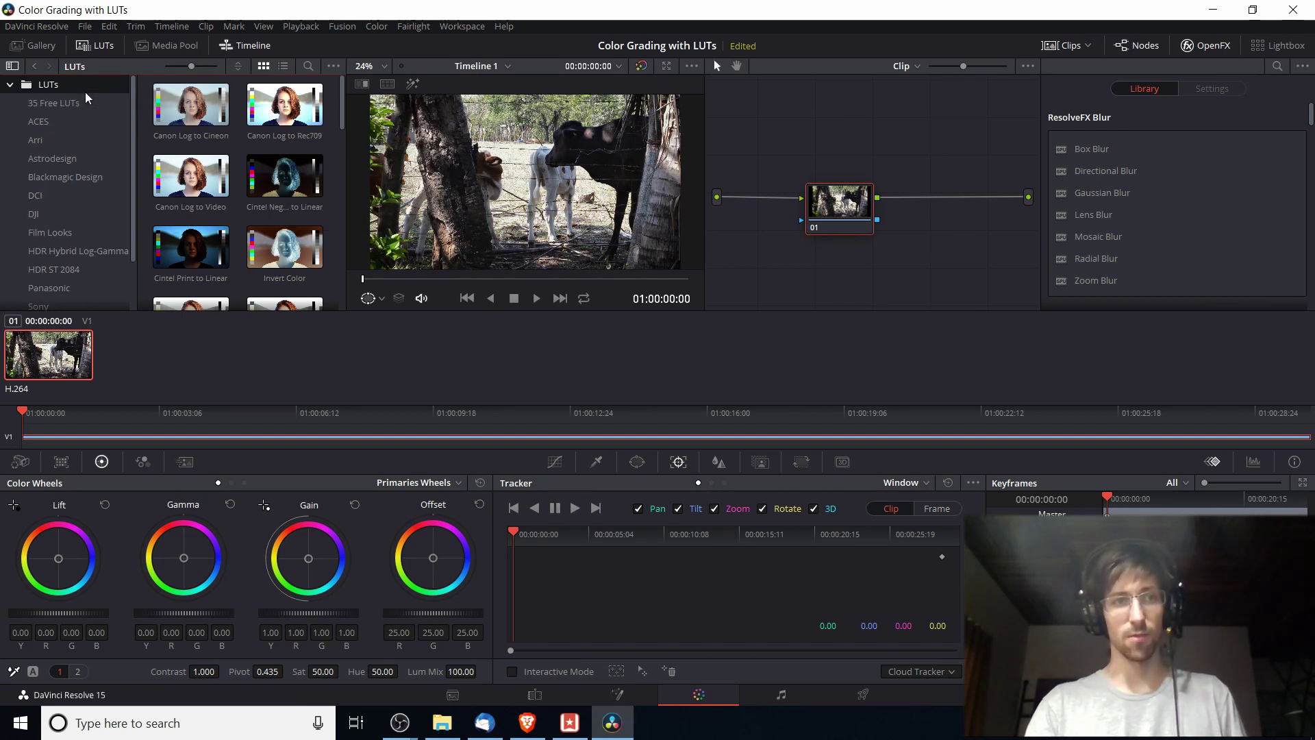
left_click(110, 102)
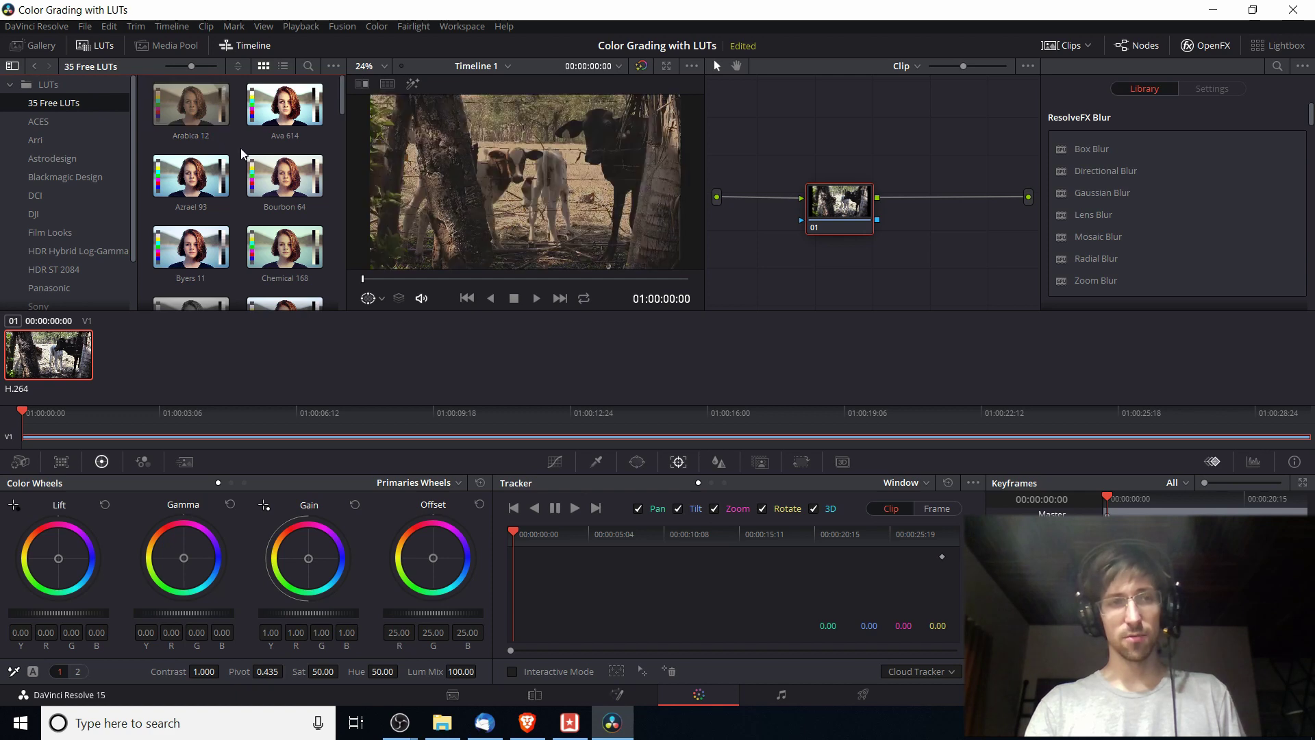
Grade node 01 with the pack's Cubicle 99 LUT
scroll(241, 148, "down", 1)
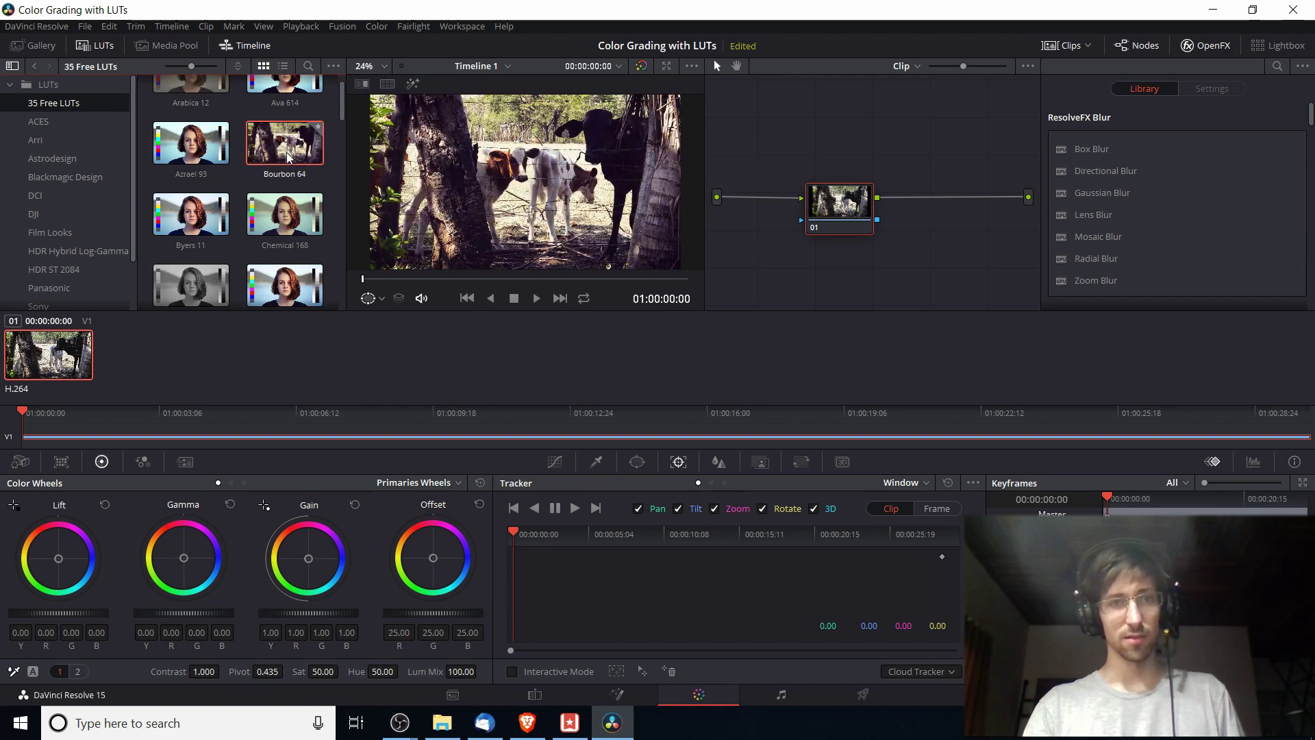
scroll(290, 218, "down", 1)
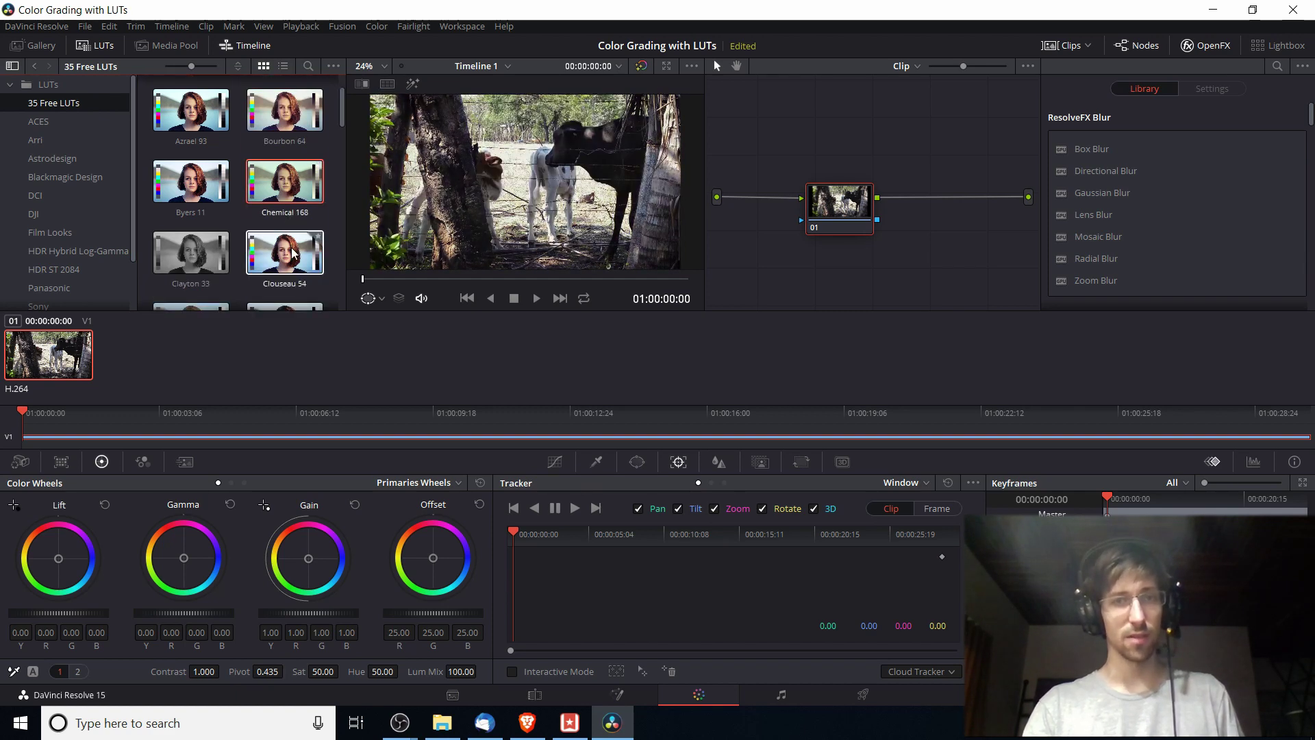
scroll(293, 254, "down", 5)
left_click_drag(191, 229, 840, 204)
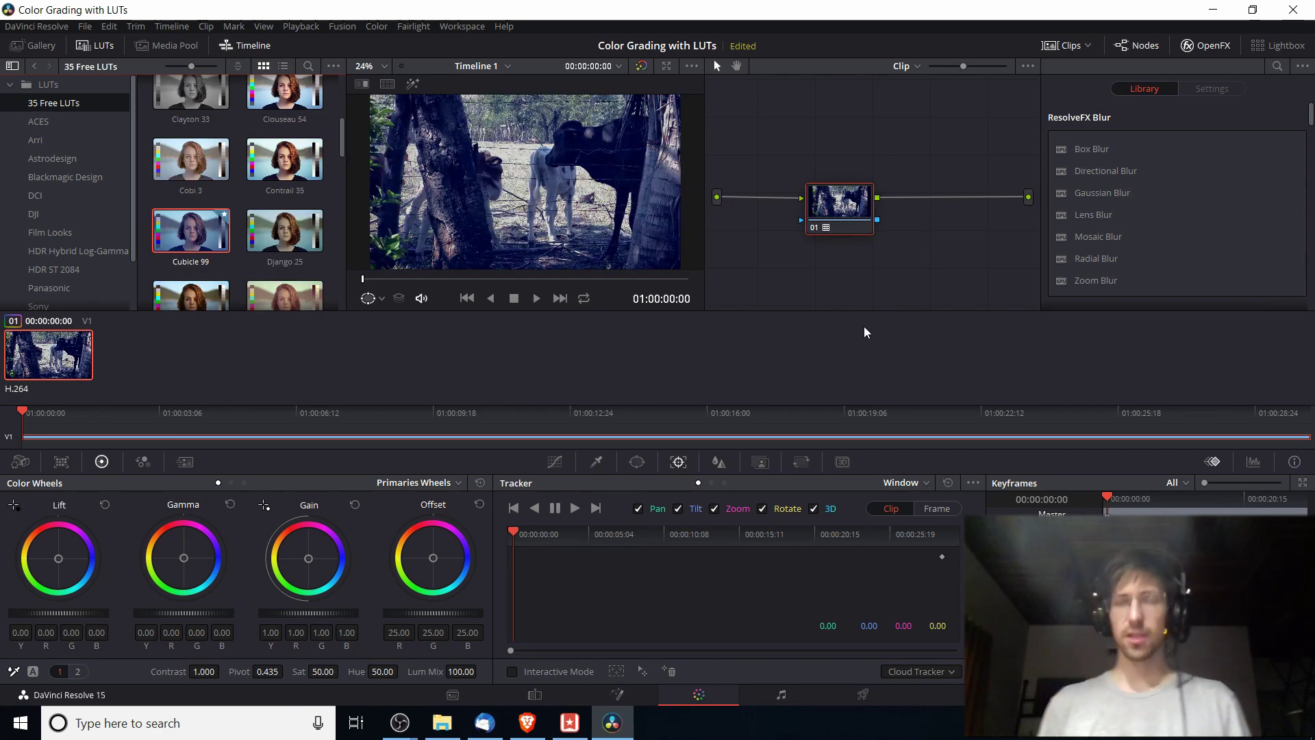